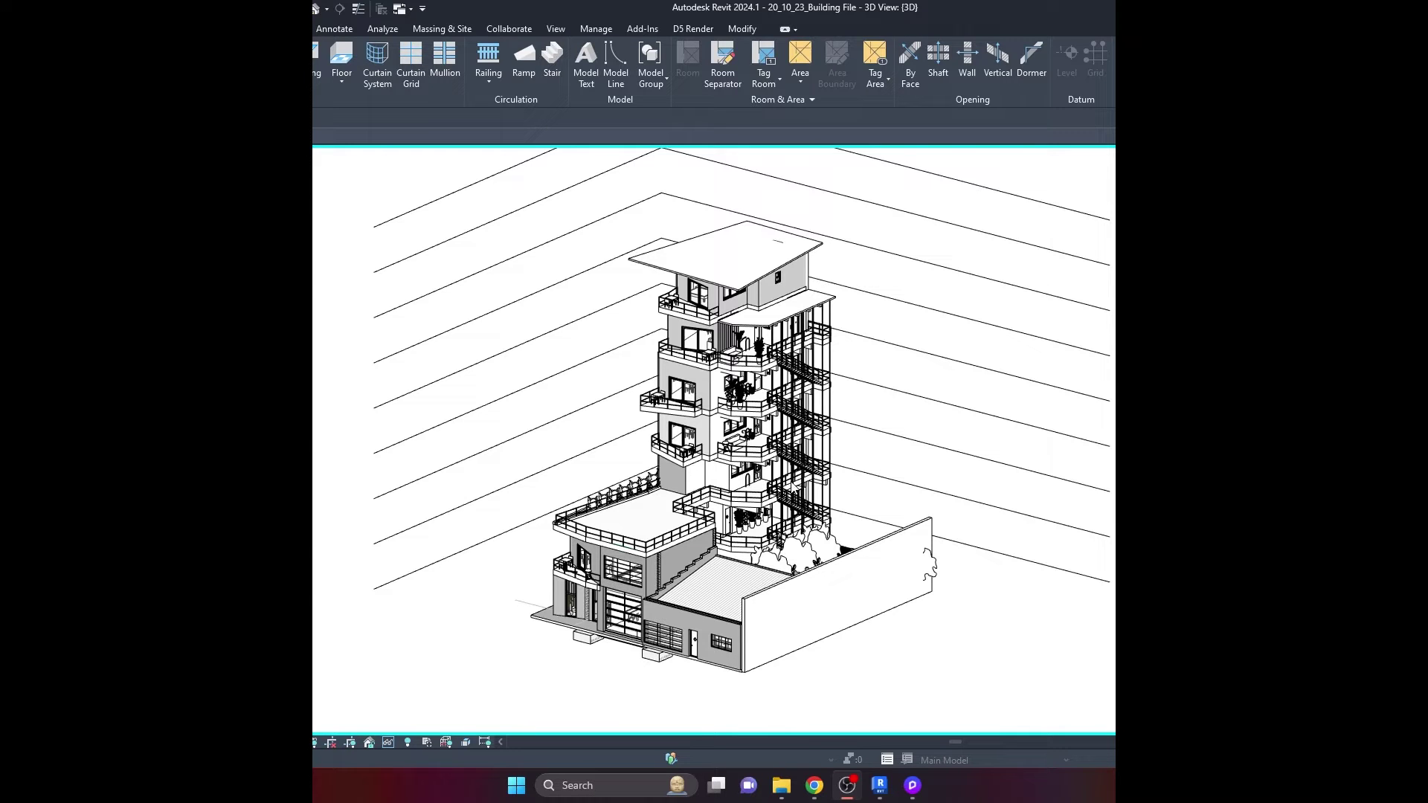
- Examine the building model in the 3D view from different angles and distances, and show the D5 Render tools
scroll(794, 520, up, 1)
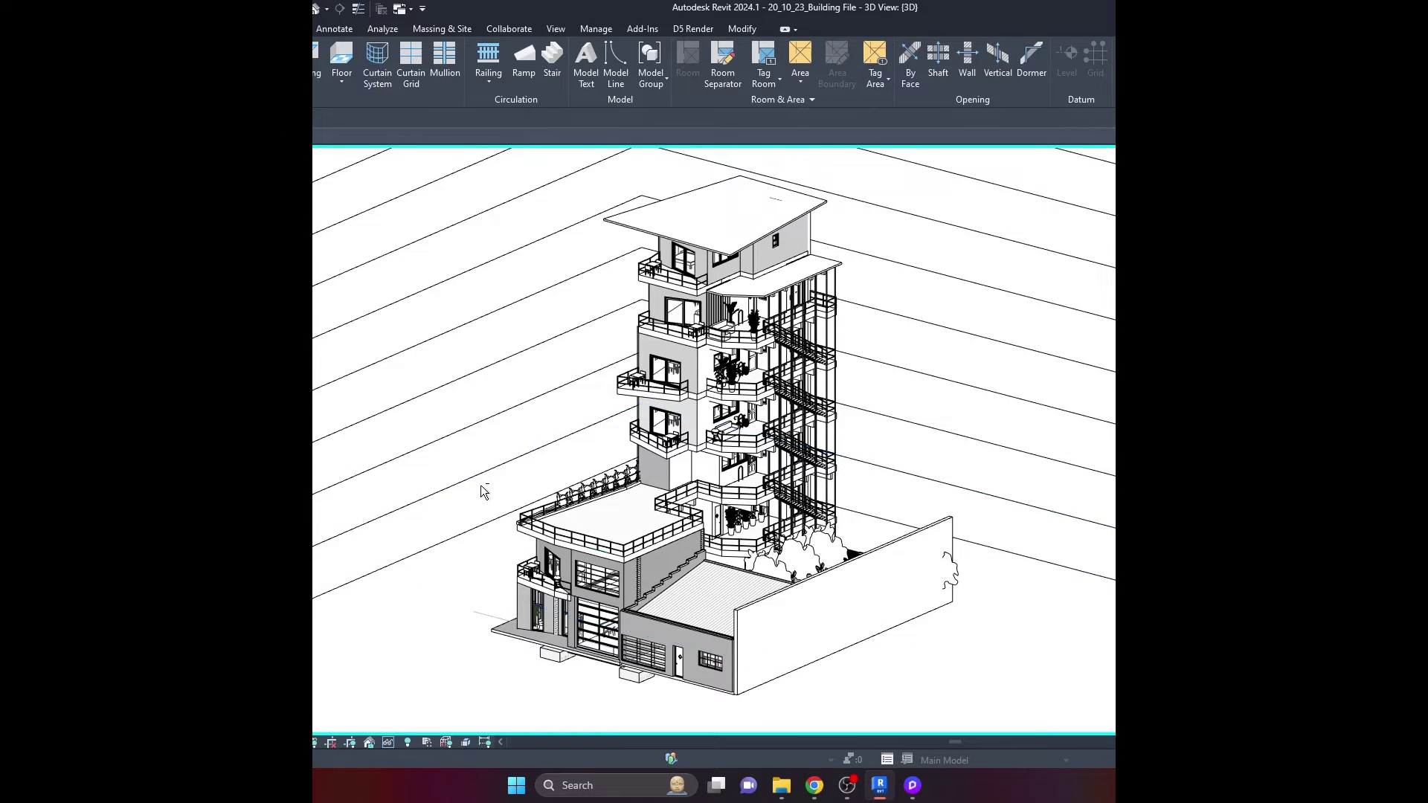
shift+middle_drag(481, 487, 669, 405)
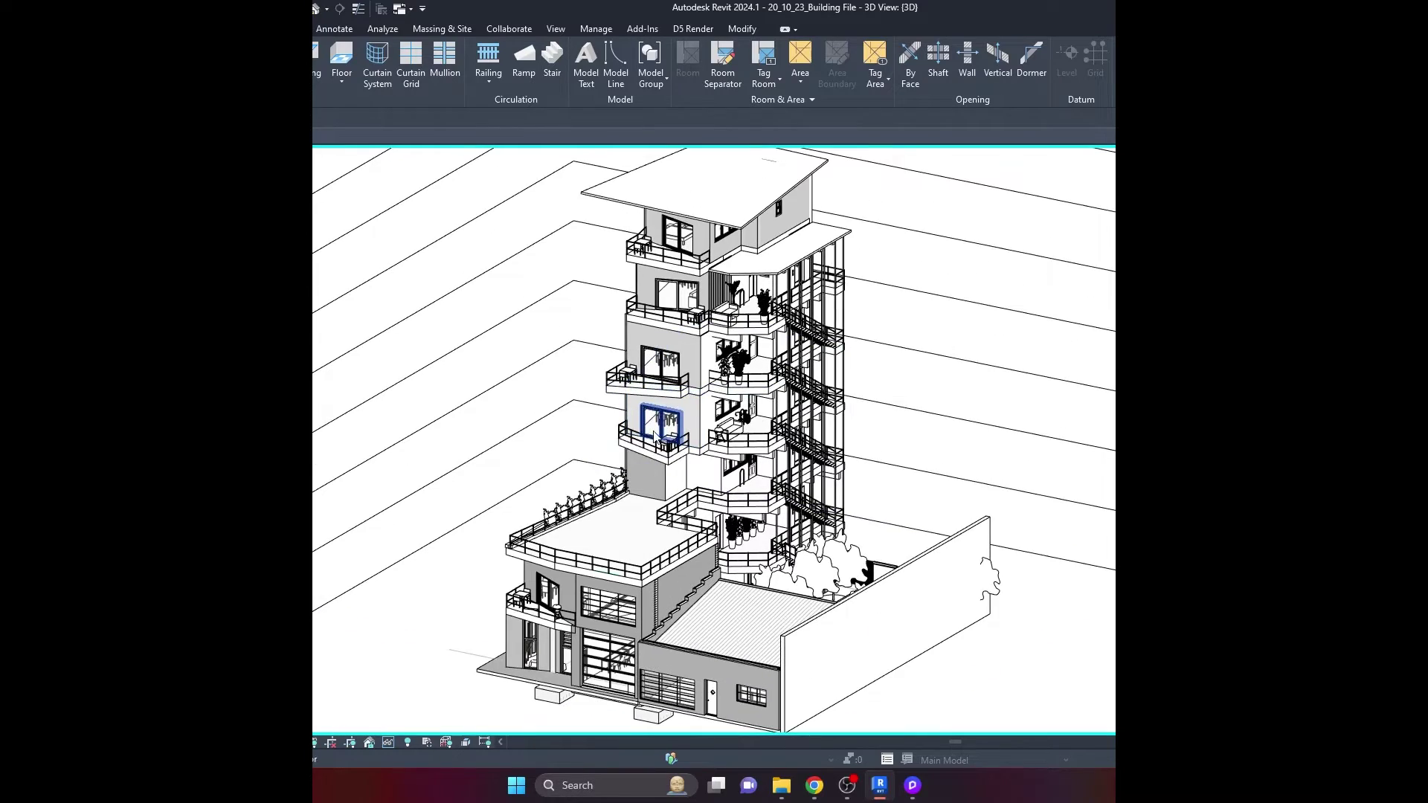
scroll(680, 389, up, 1)
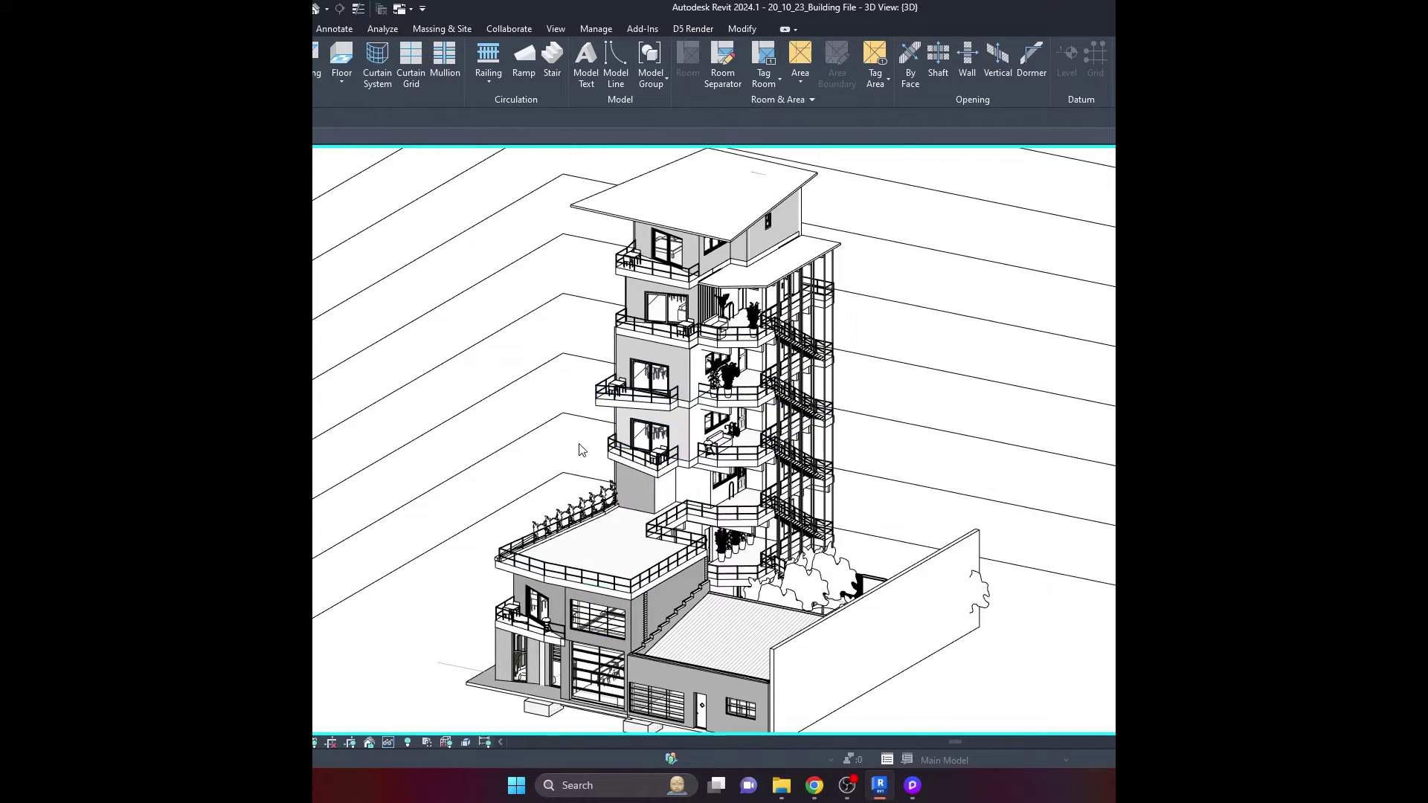
scroll(577, 451, down, 1)
scroll(607, 420, up, 1)
scroll(607, 419, down, 4)
scroll(613, 378, up, 3)
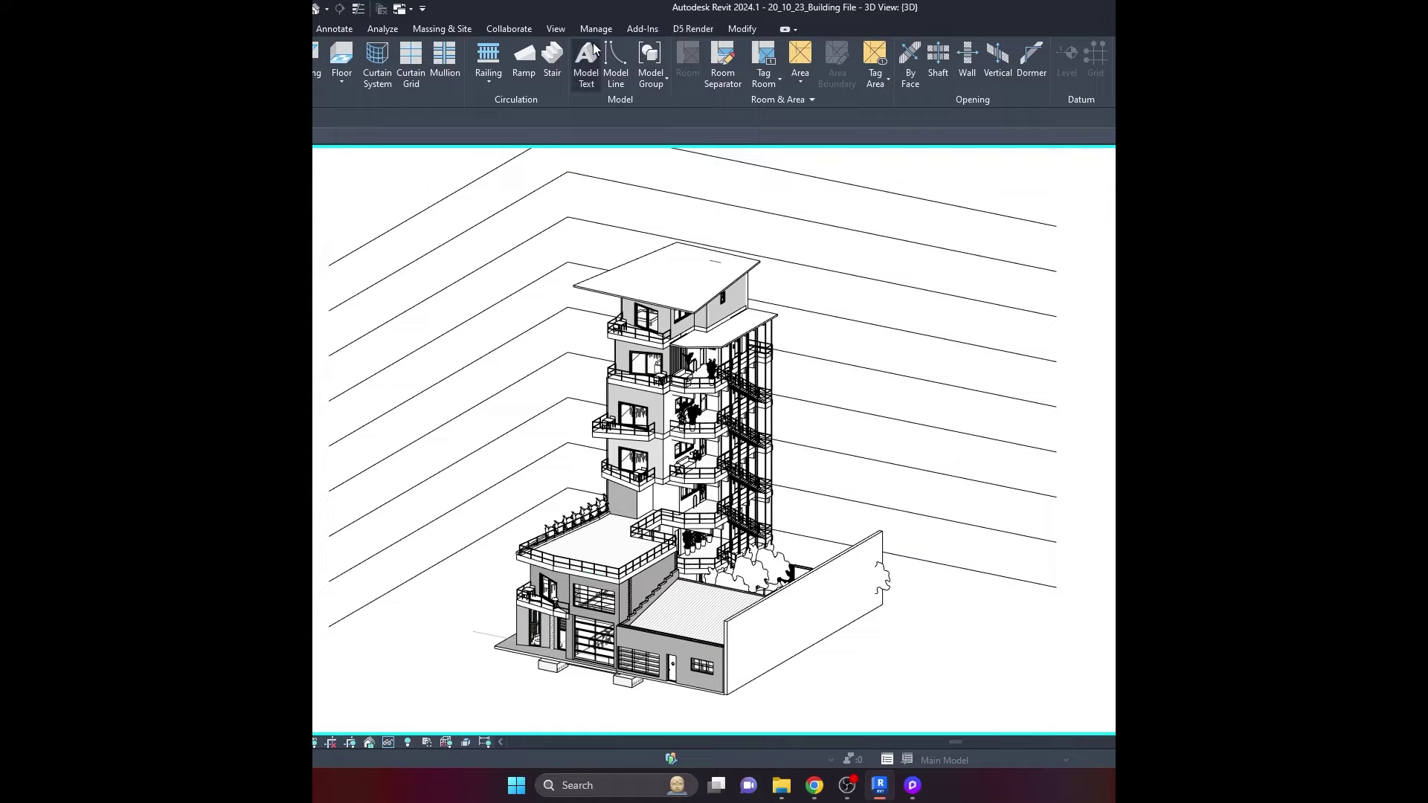
click(680, 30)
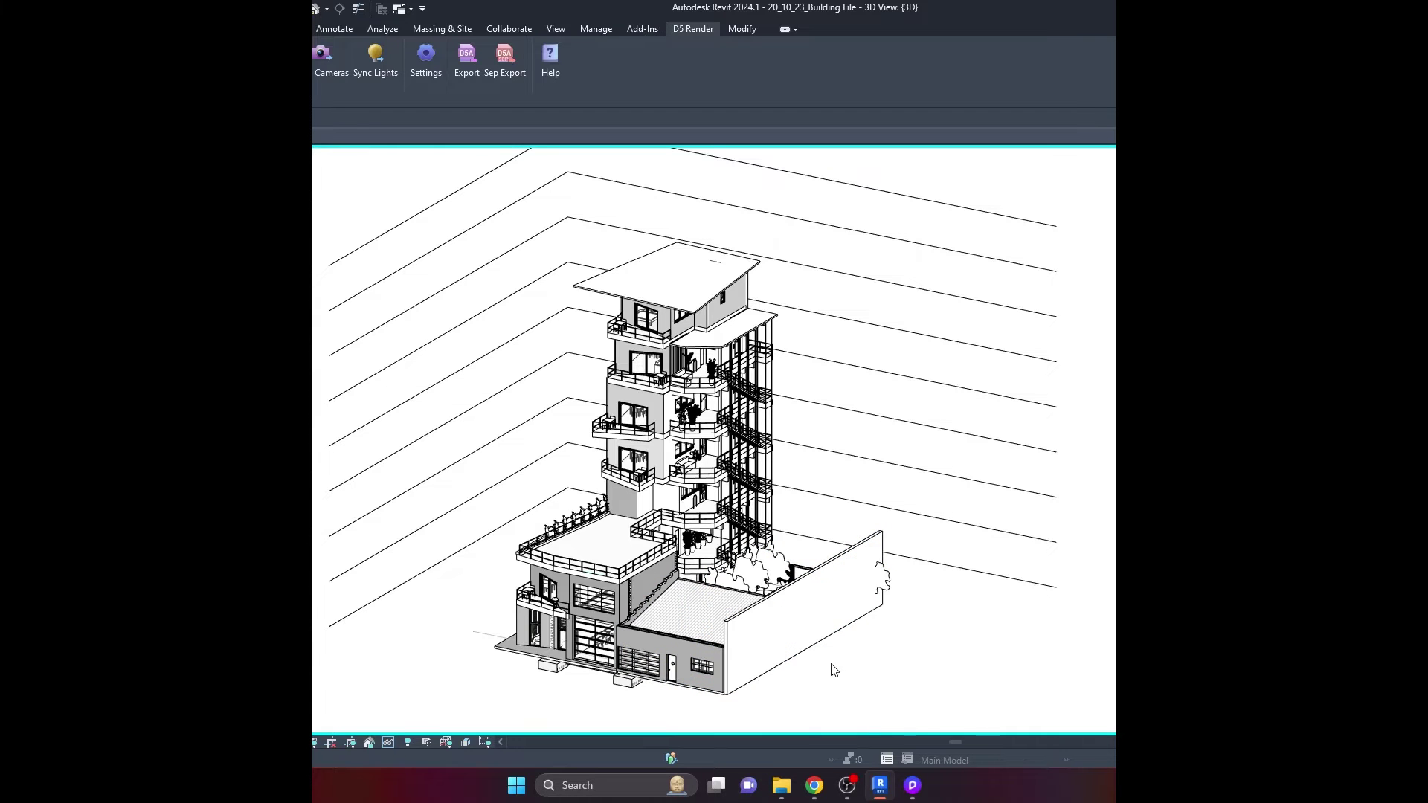
- Switch to D5 Render and bring the glazed corner window of the tower into close view
click(913, 785)
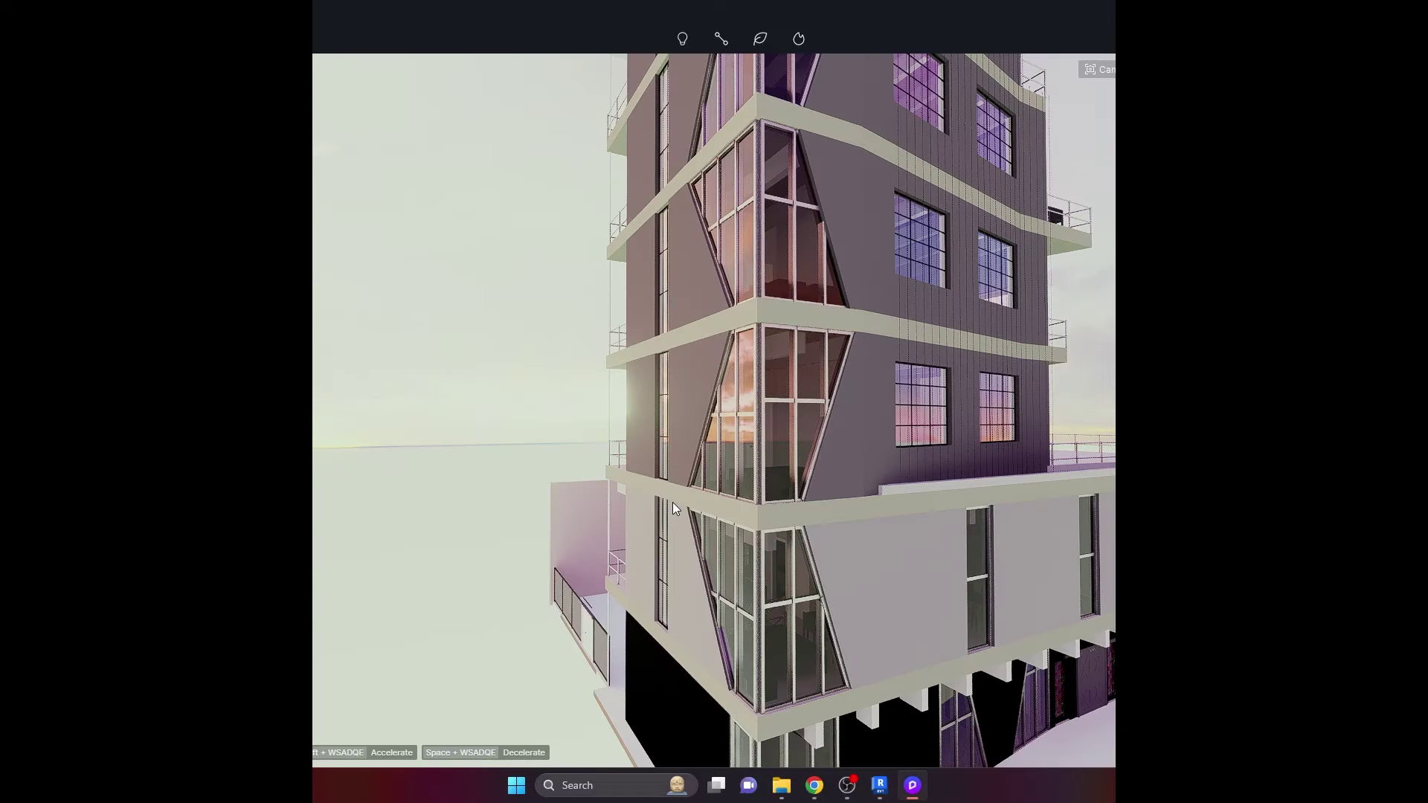
scroll(625, 510, down, 5)
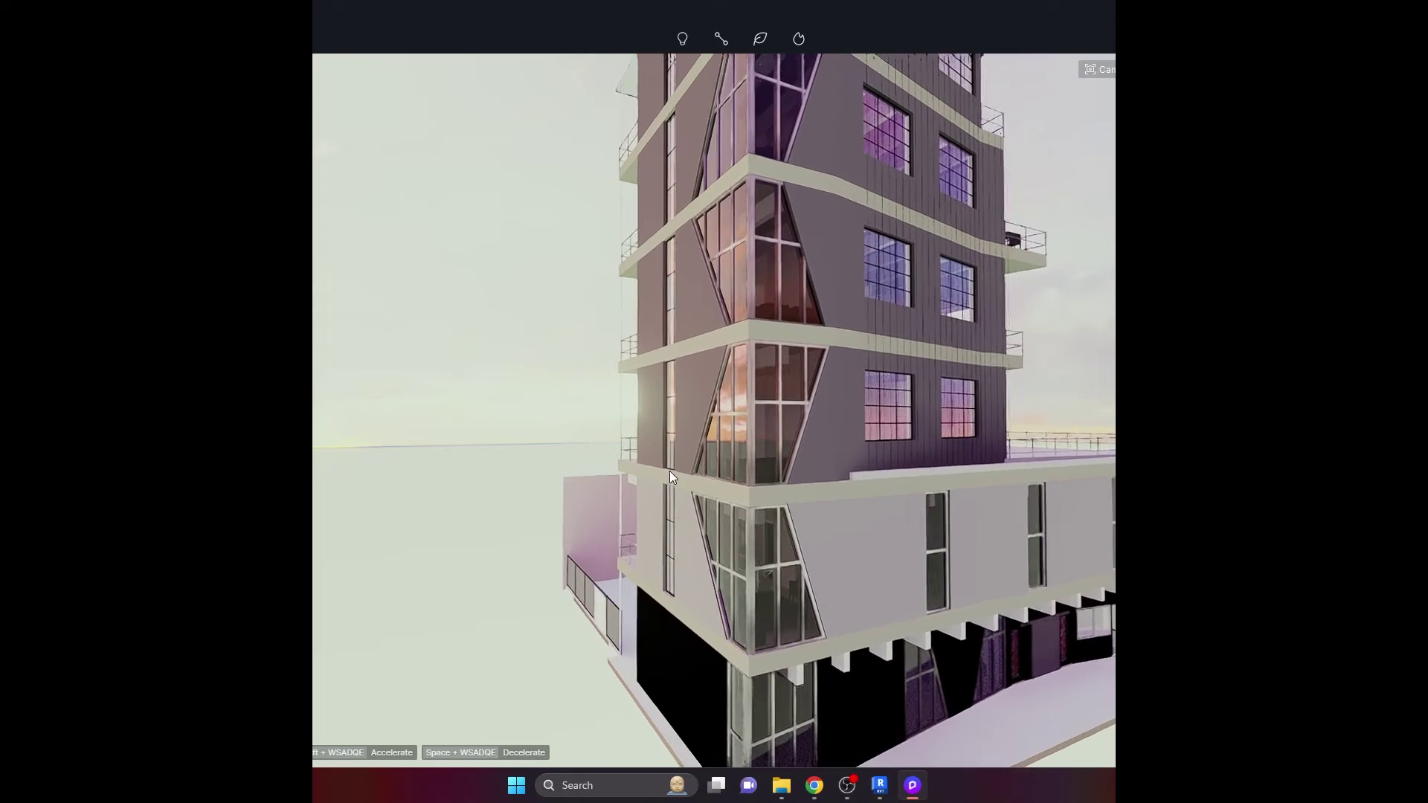
right_drag(695, 464, 717, 396)
key(w)
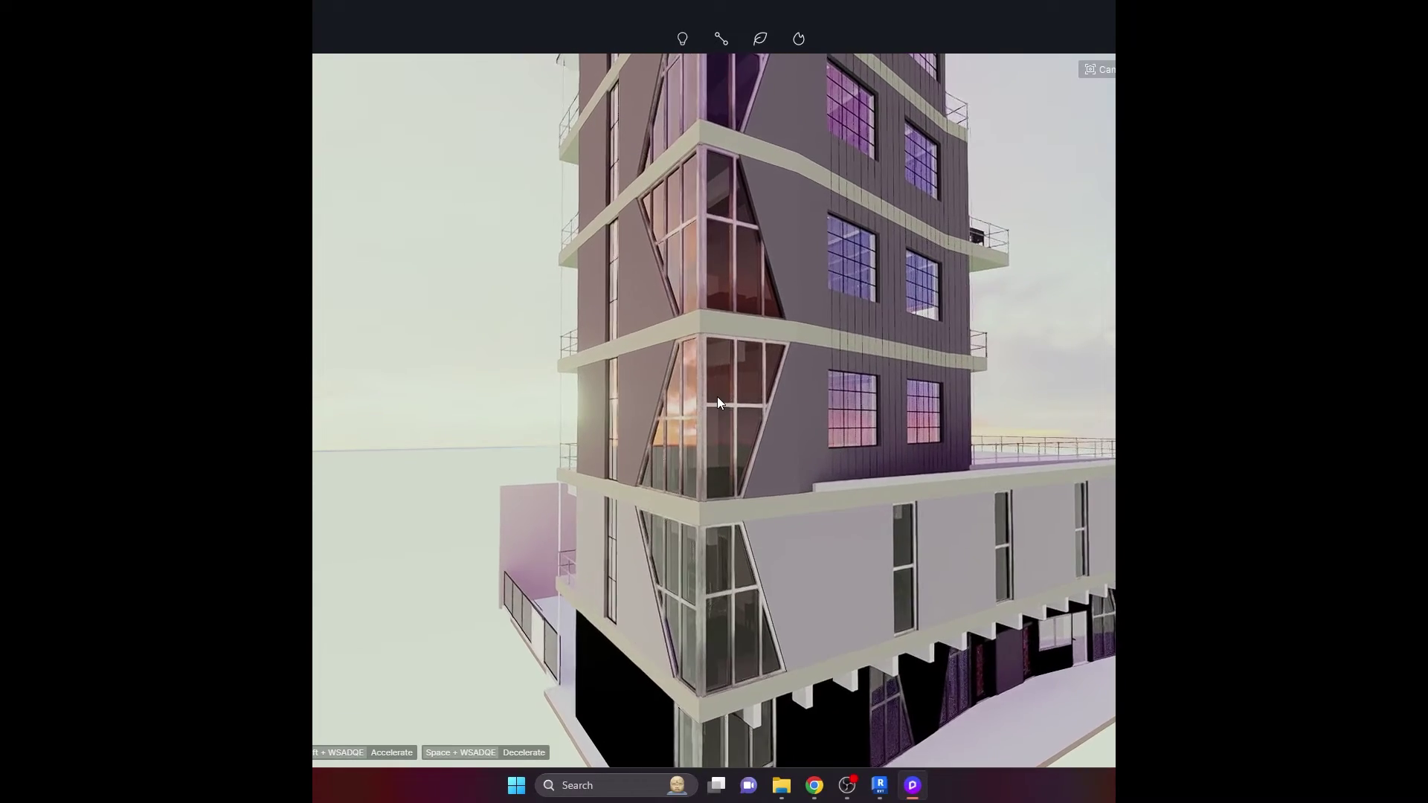
key(w)
key(s)
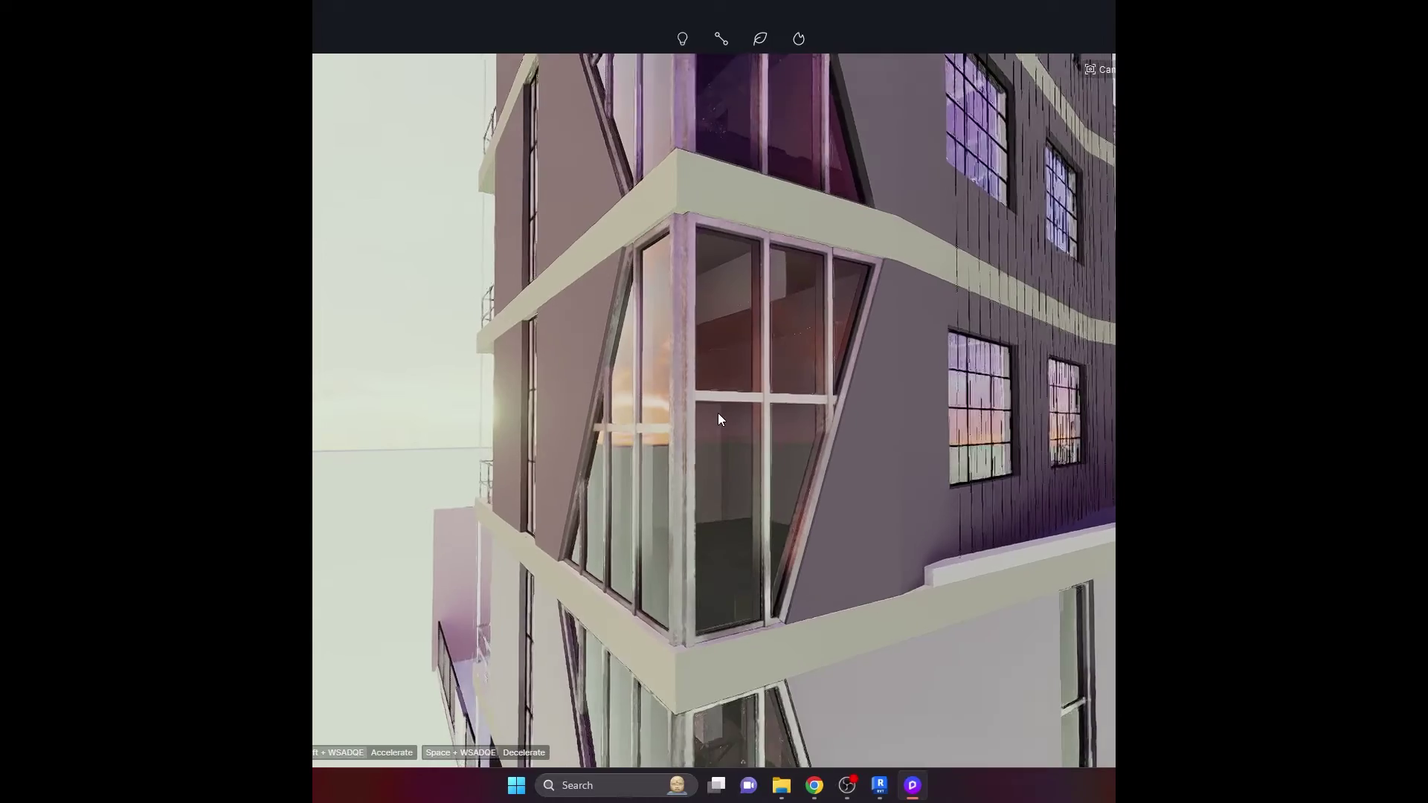
key(w)
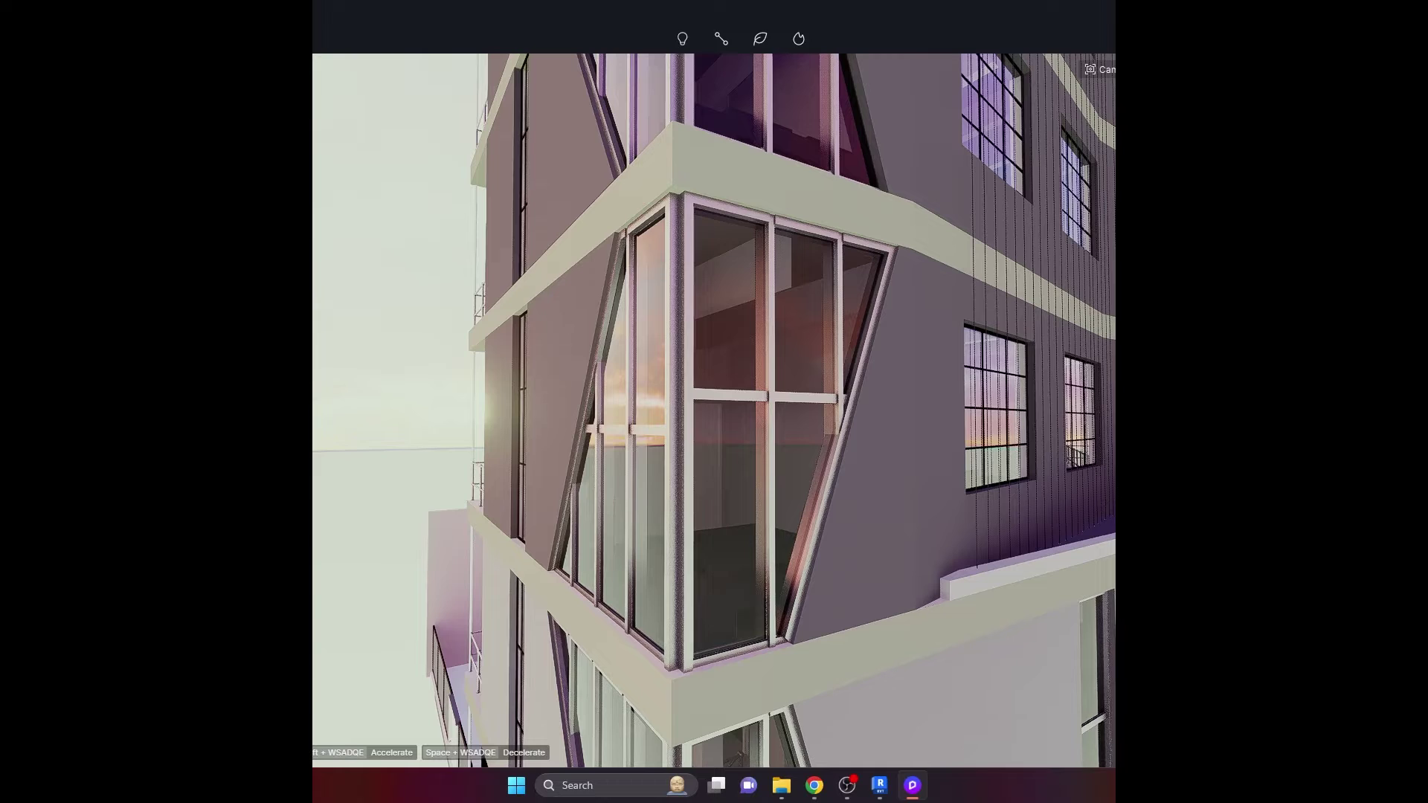
- Apply the Moru Glass material from the online asset library to the panes of the tower's corner window
drag(427, 148, 588, 116)
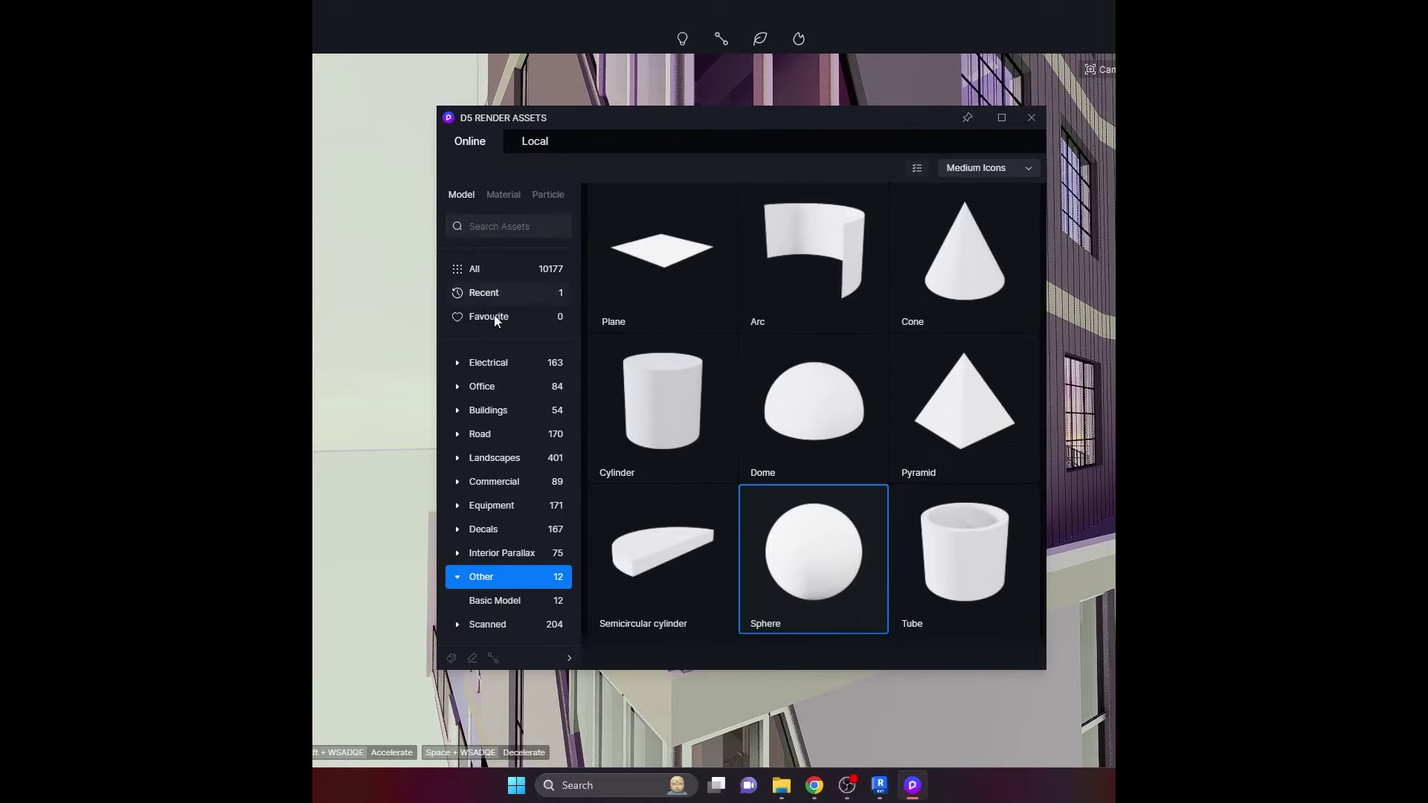
click(503, 193)
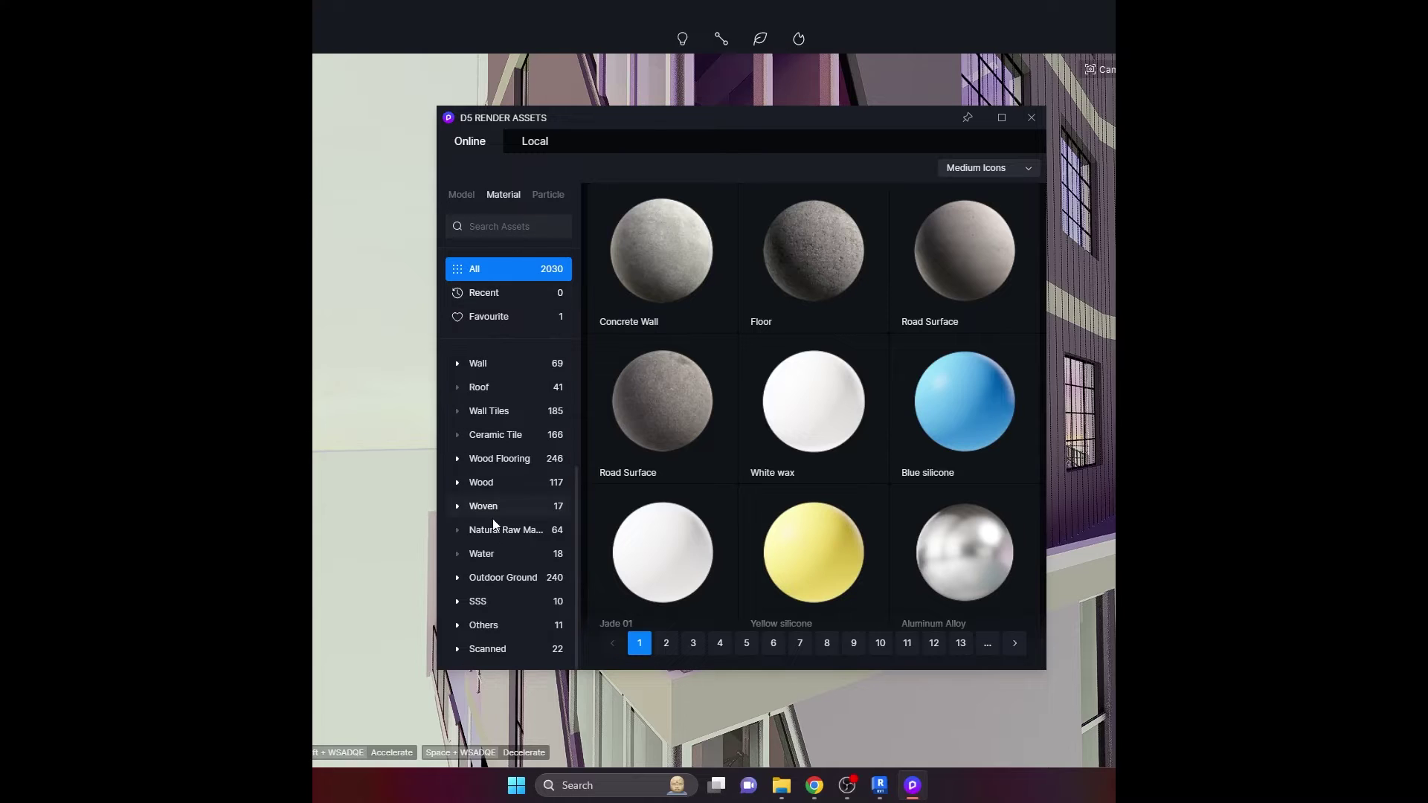
scroll(498, 416, up, 2)
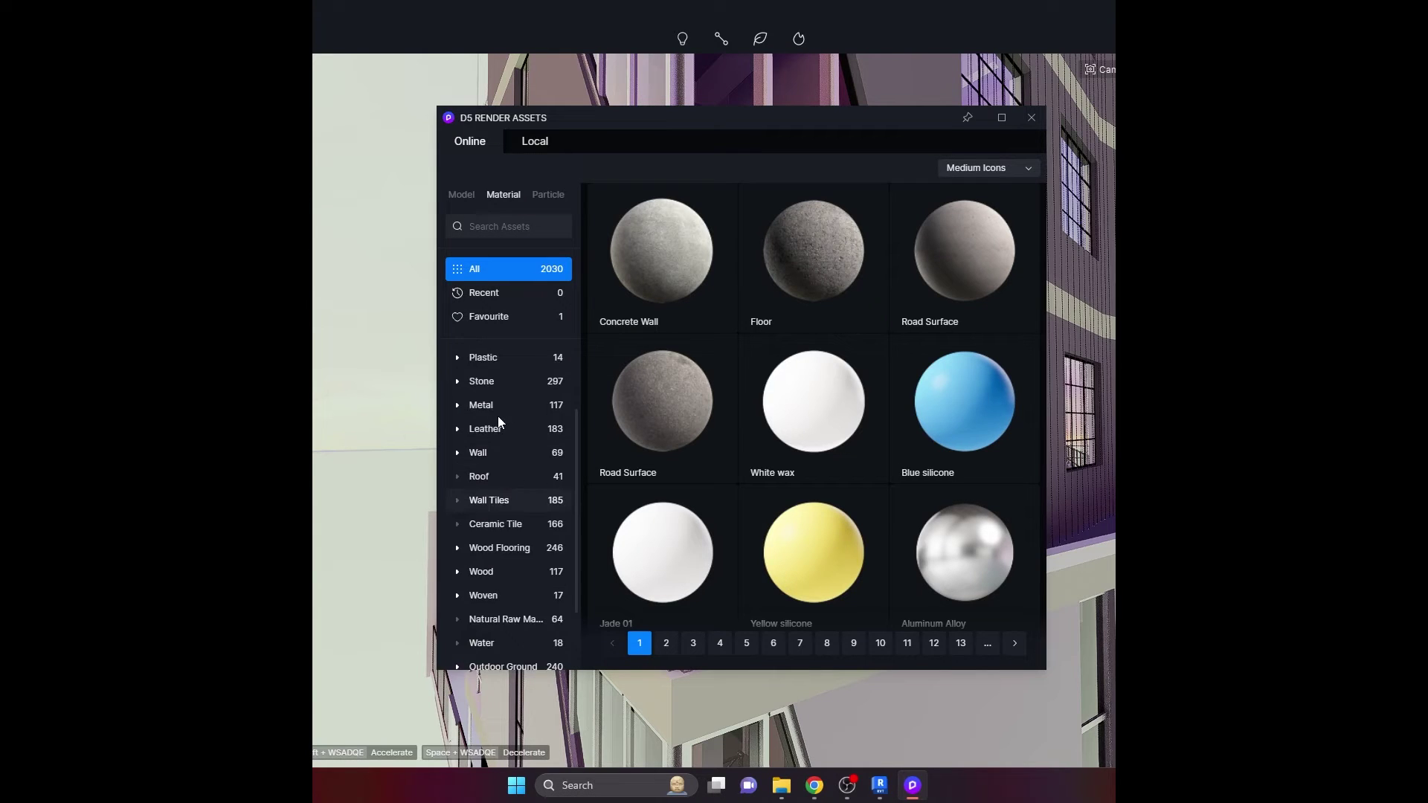
scroll(498, 417, up, 2)
click(497, 426)
drag(779, 124, 338, 118)
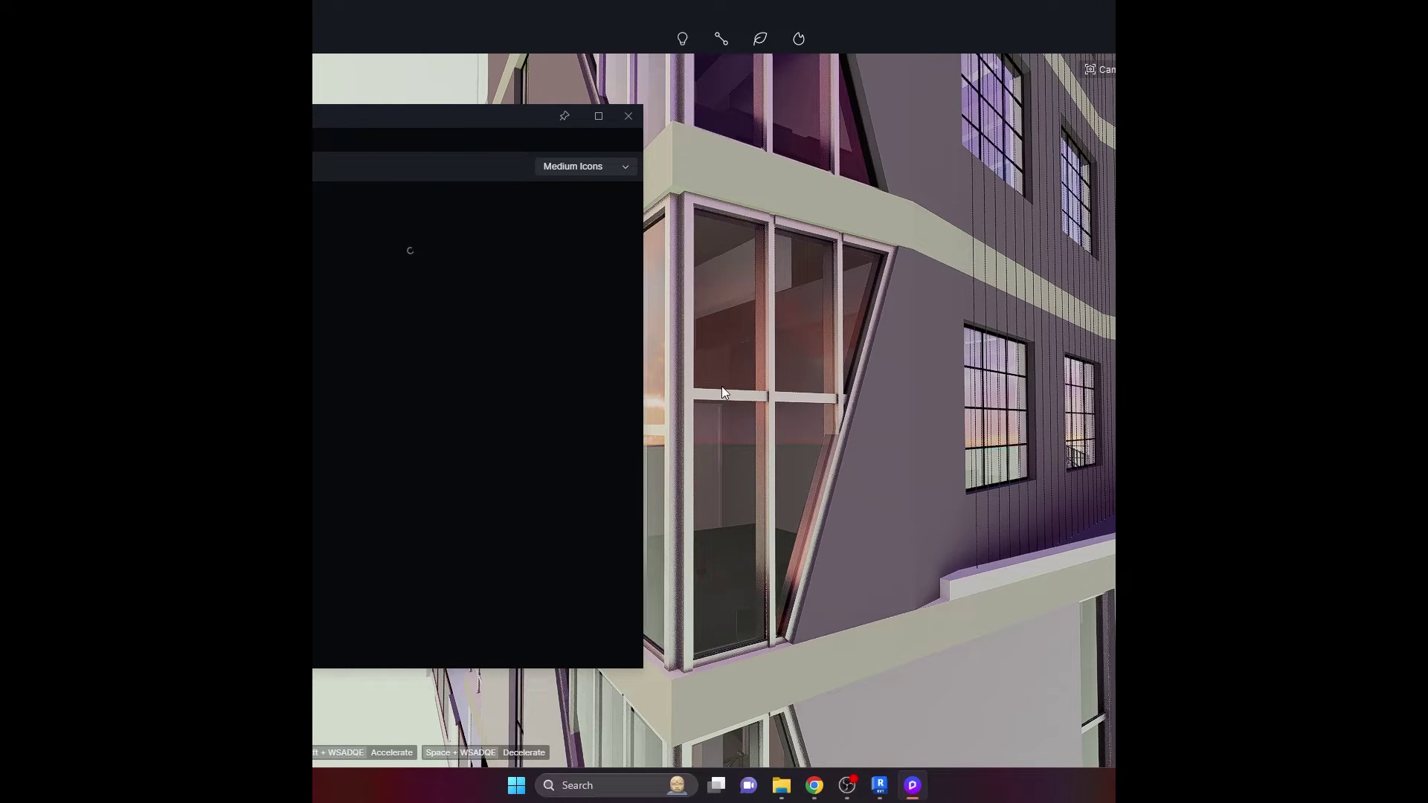
scroll(432, 412, down, 5)
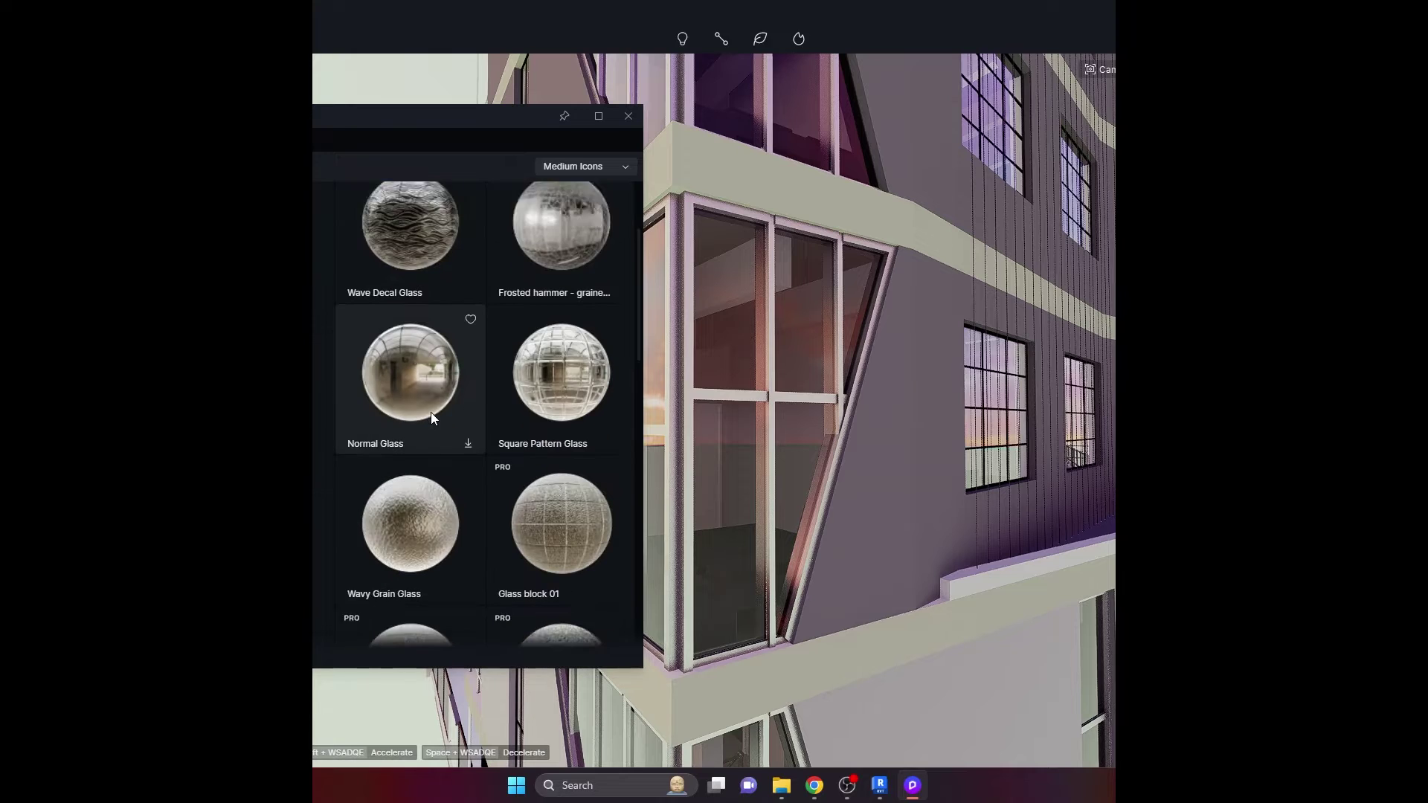
scroll(435, 413, down, 10)
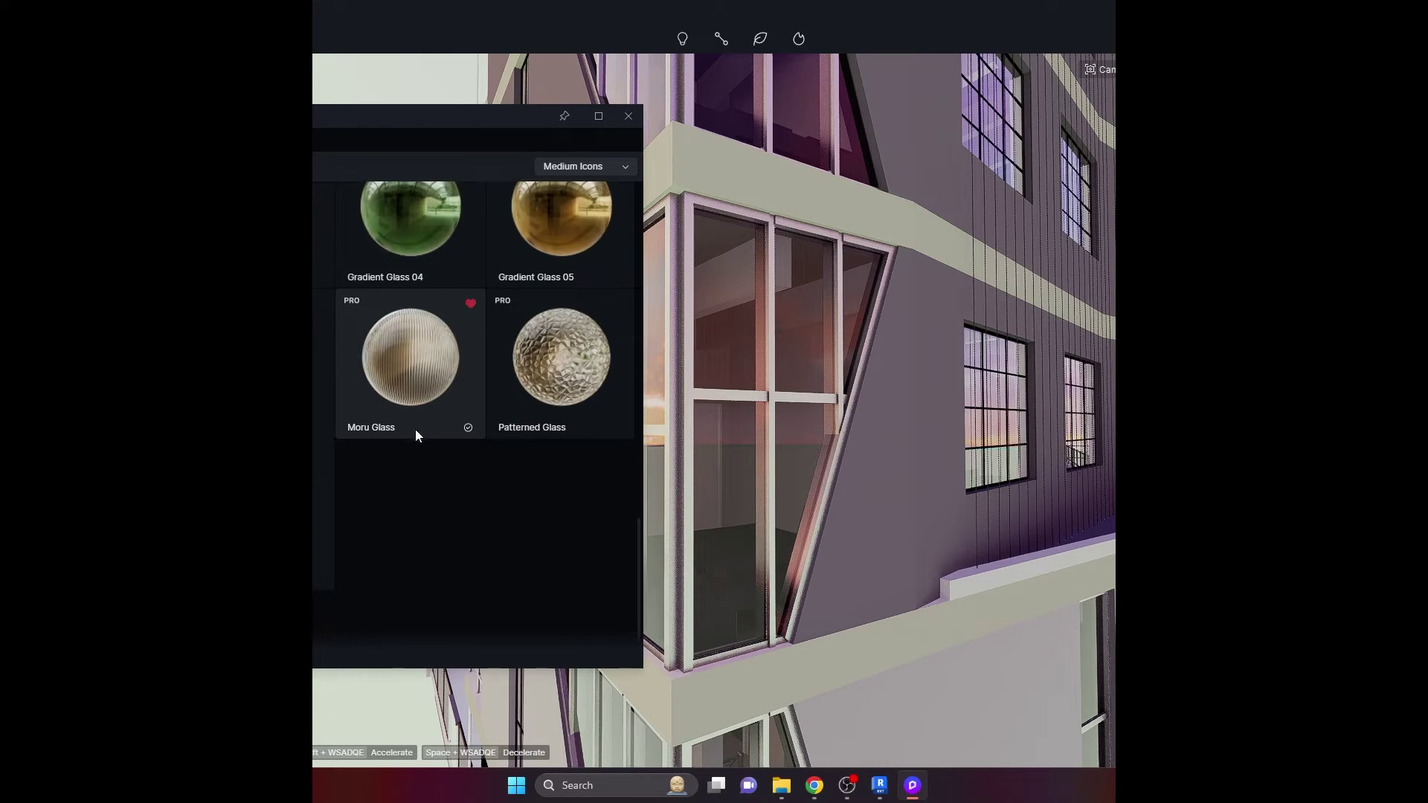
click(413, 360)
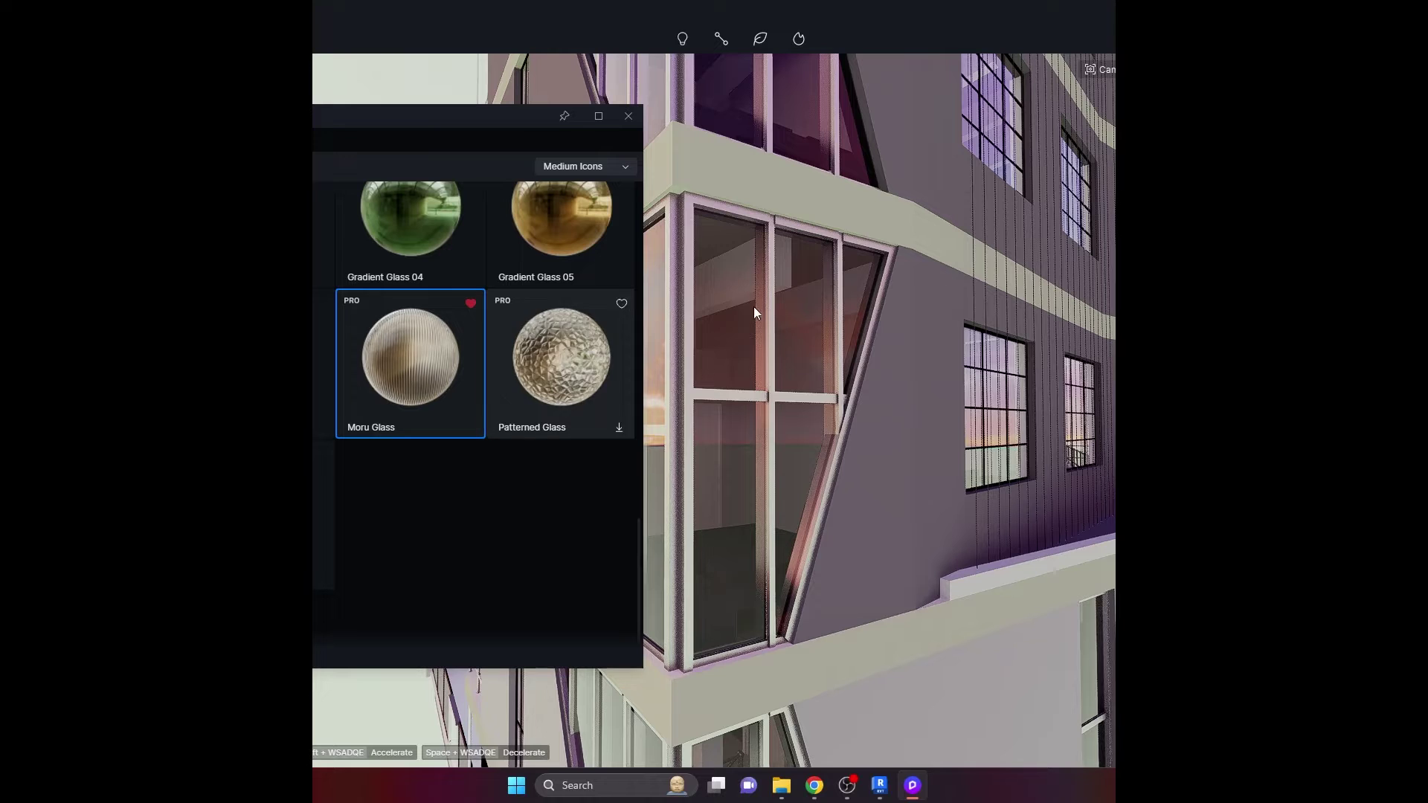
drag(738, 325, 856, 340)
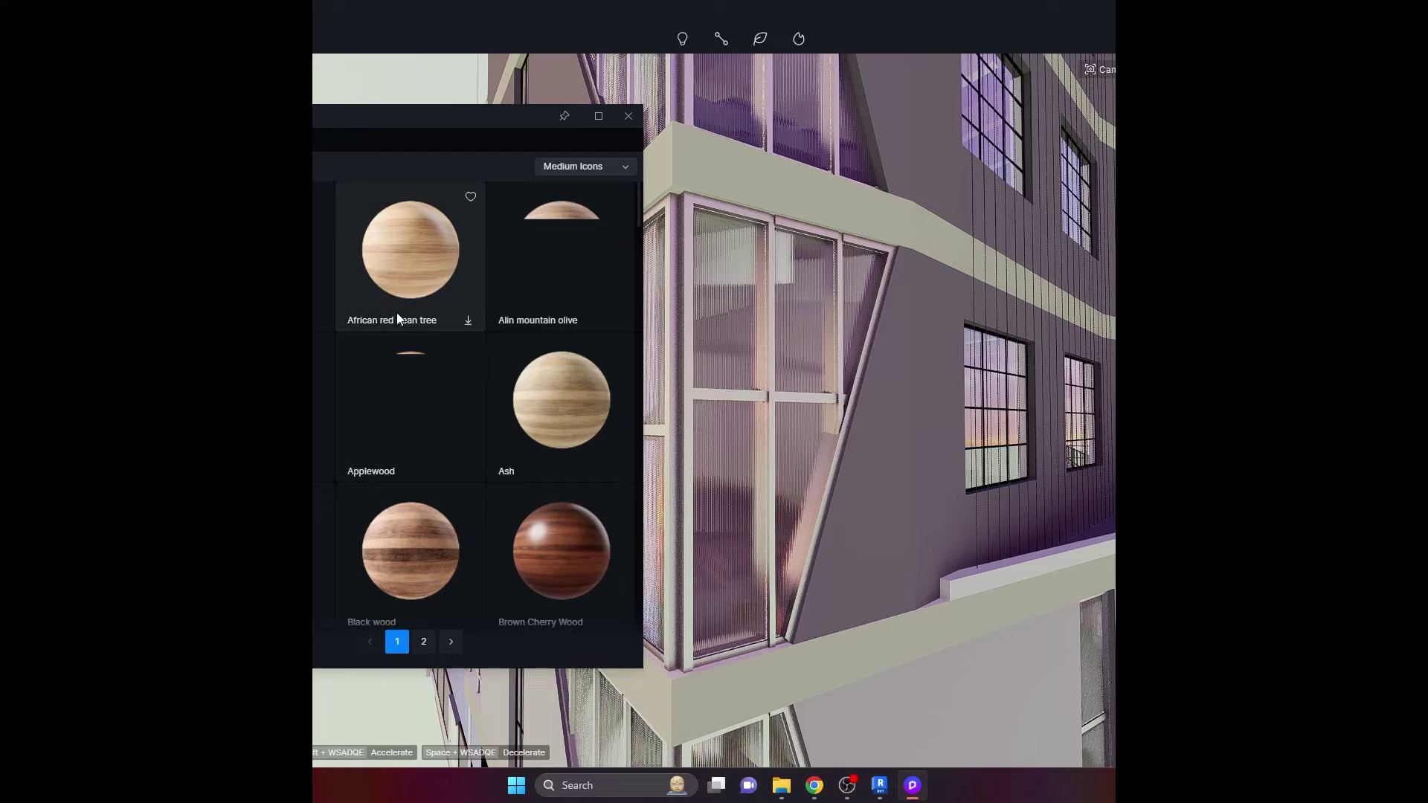
- Apply a light wood material from the Wood category to the window frames and close the asset library
scroll(400, 437, down, 2)
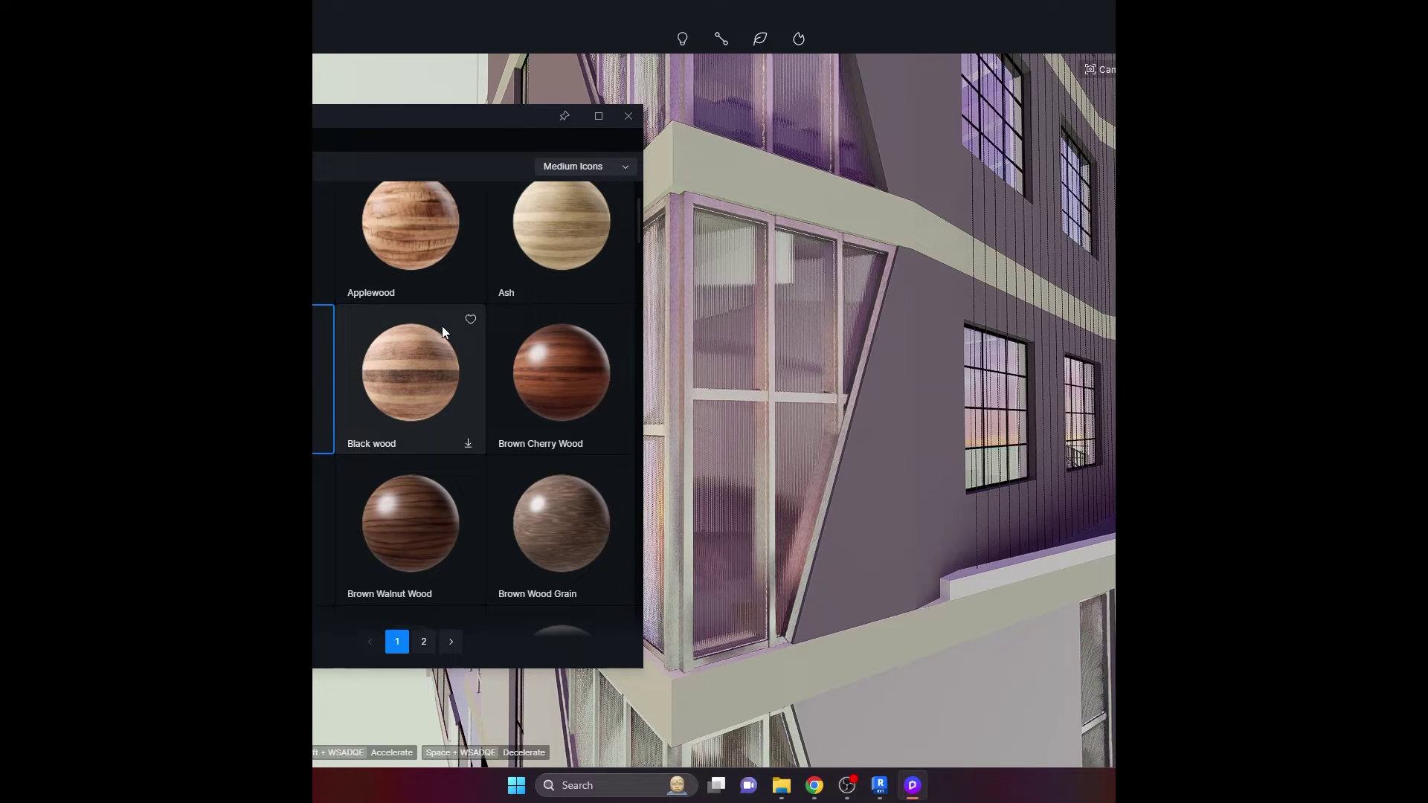
drag(441, 326, 908, 384)
right_click(865, 404)
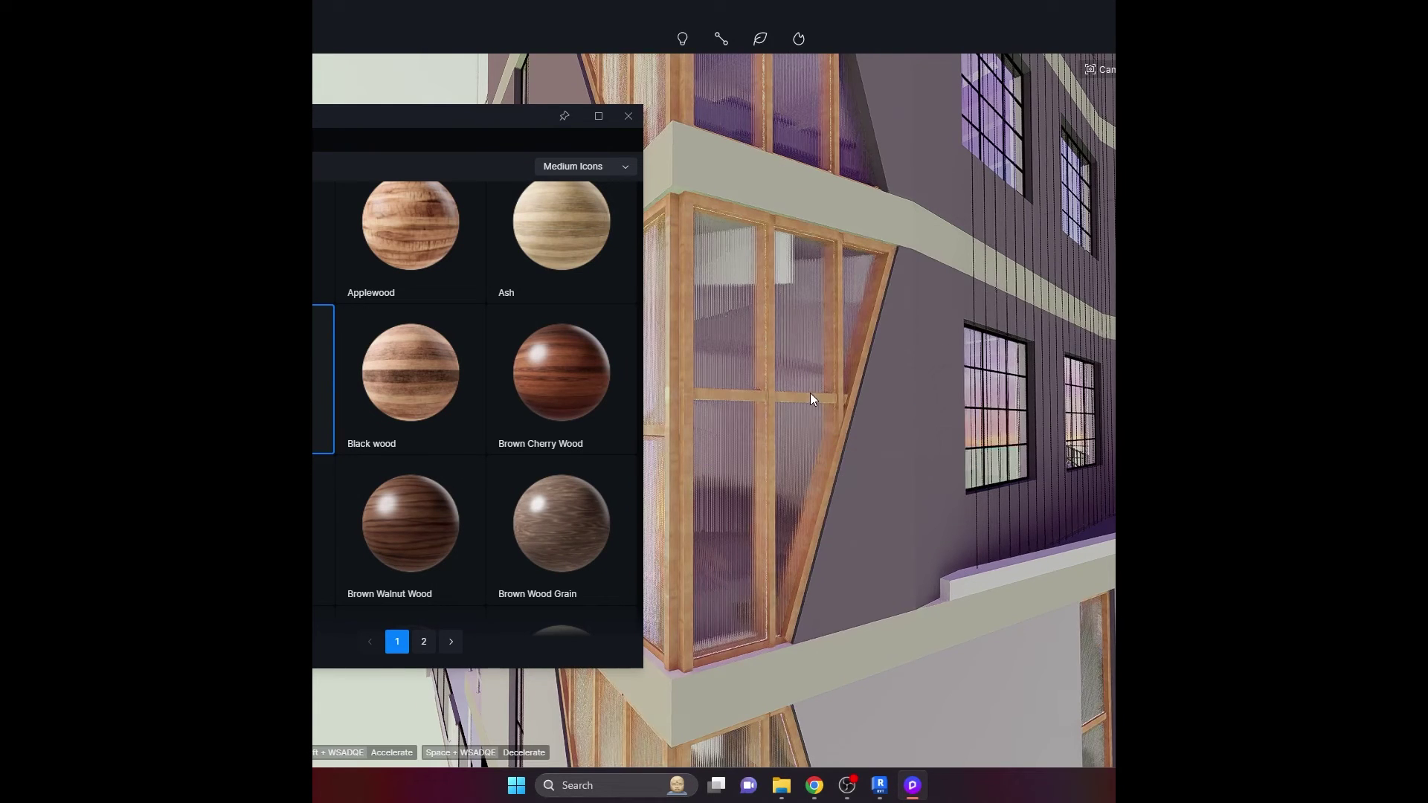
scroll(813, 391, down, 3)
scroll(814, 397, down, 4)
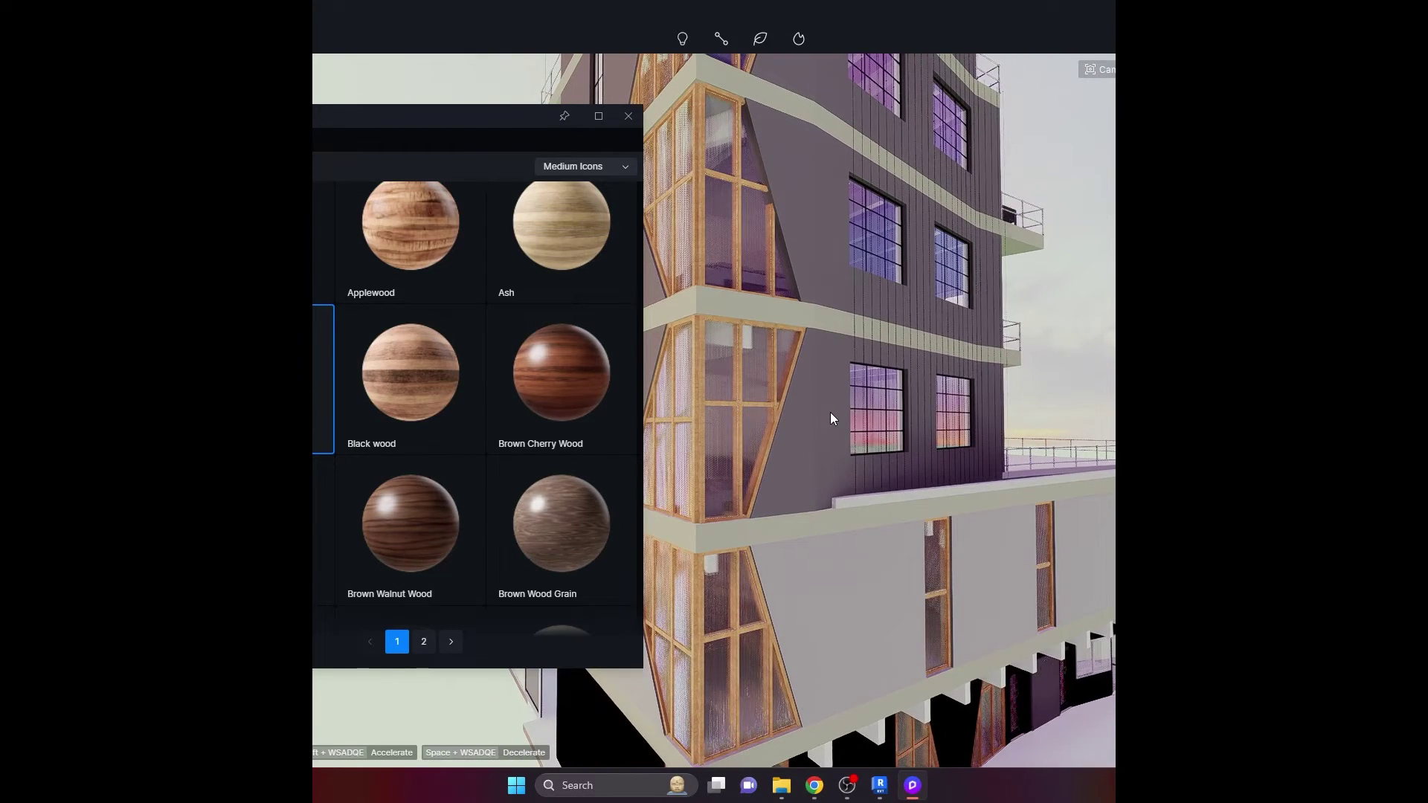
scroll(830, 412, down, 3)
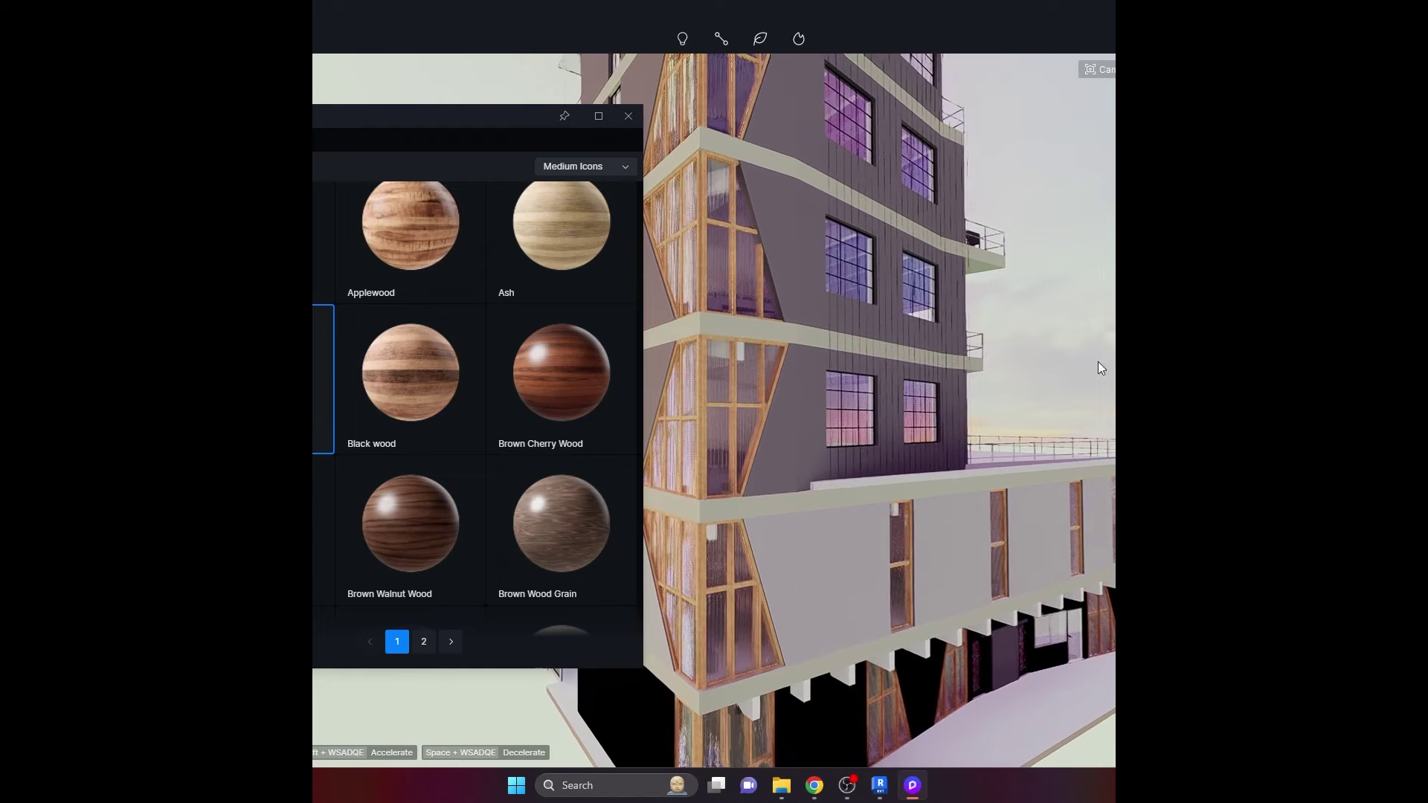
mouse_move(524, 120)
mouse_down()
mouse_move(1178, 484)
mouse_move(668, 532)
mouse_move(524, 340)
mouse_move(530, 191)
mouse_move(504, 105)
mouse_up()
scroll(786, 376, up, 2)
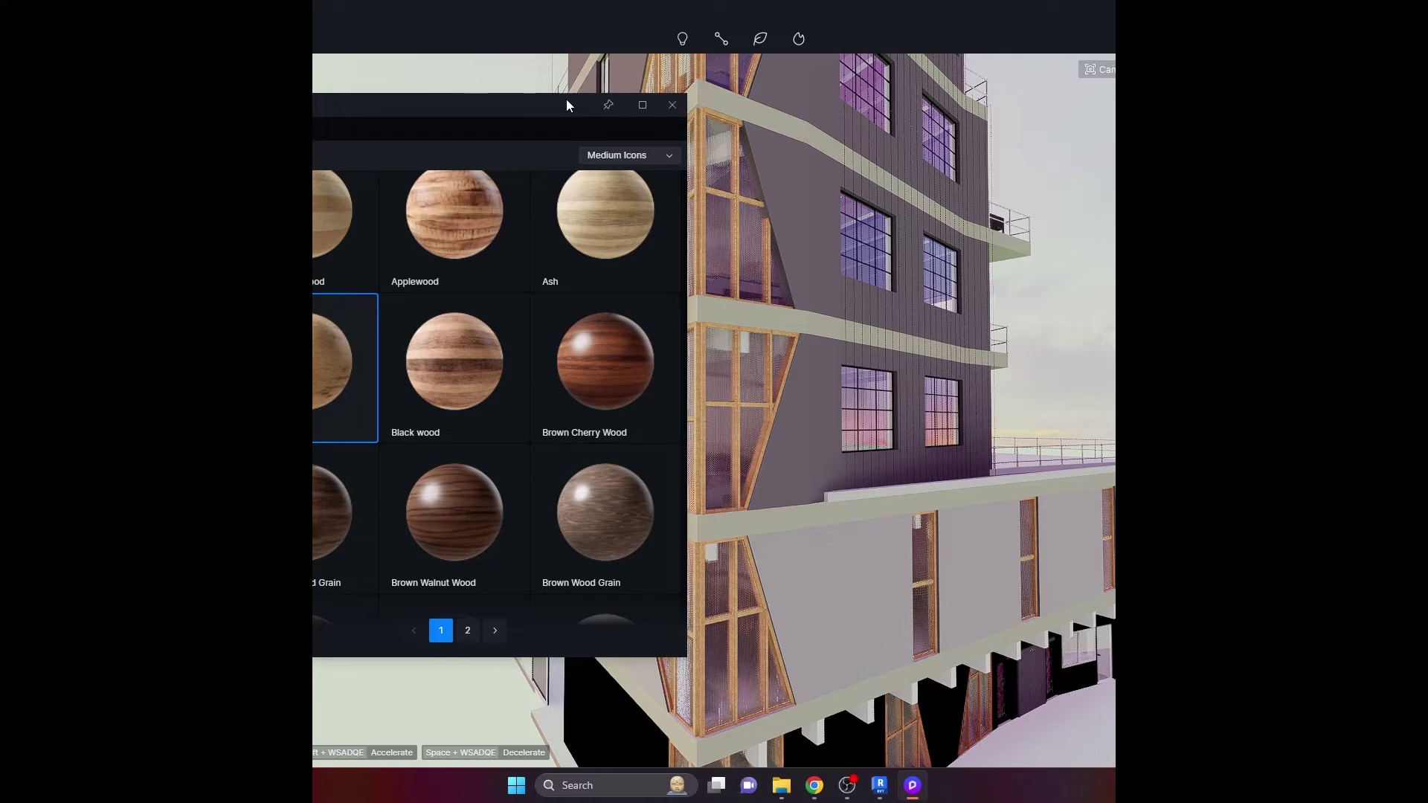
drag(566, 105, 573, 112)
click(686, 112)
- Fly the camera around the tower to view the lower block's roof terrace from above
right_drag(1009, 200, 1025, 268)
key(d)
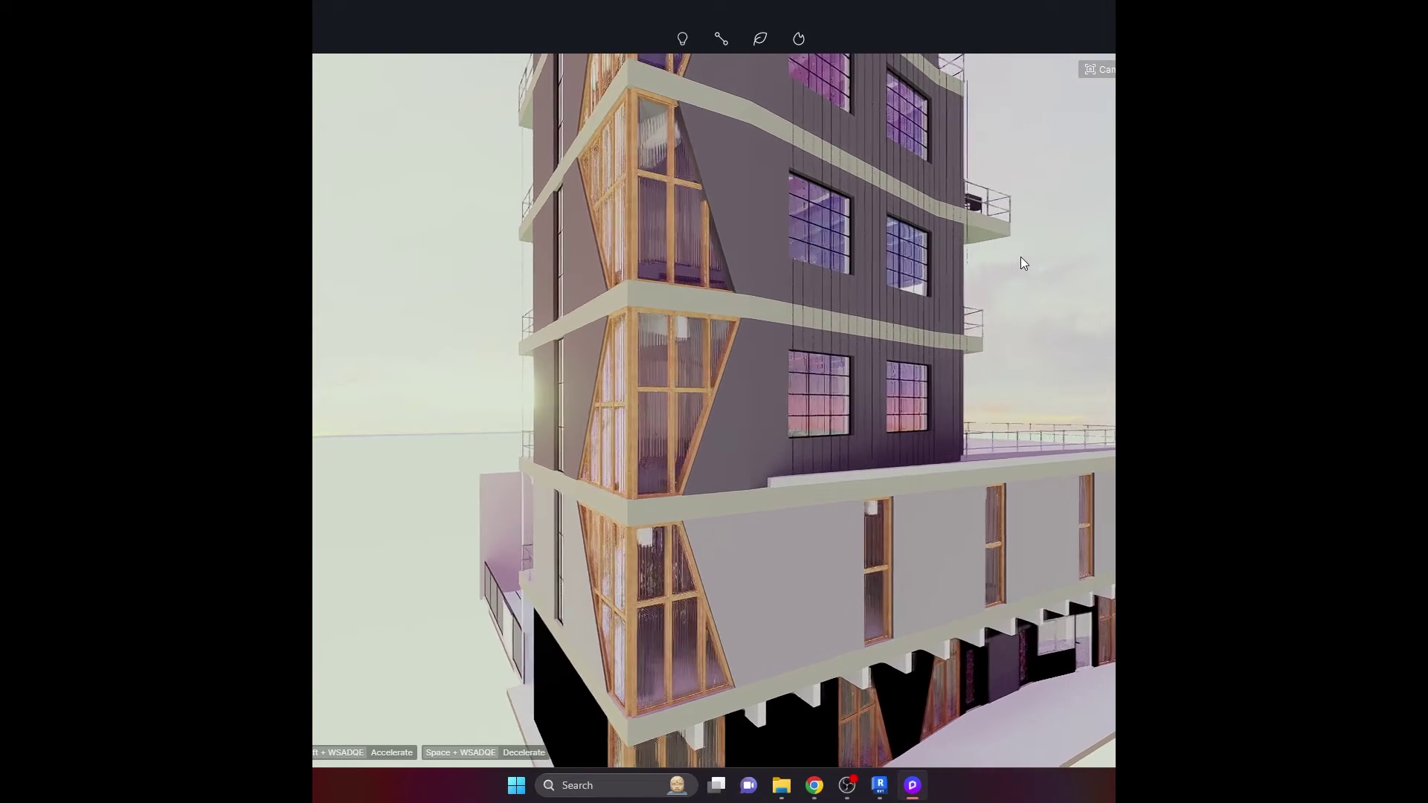
key(w)
key(d)
key(w)
key(q)
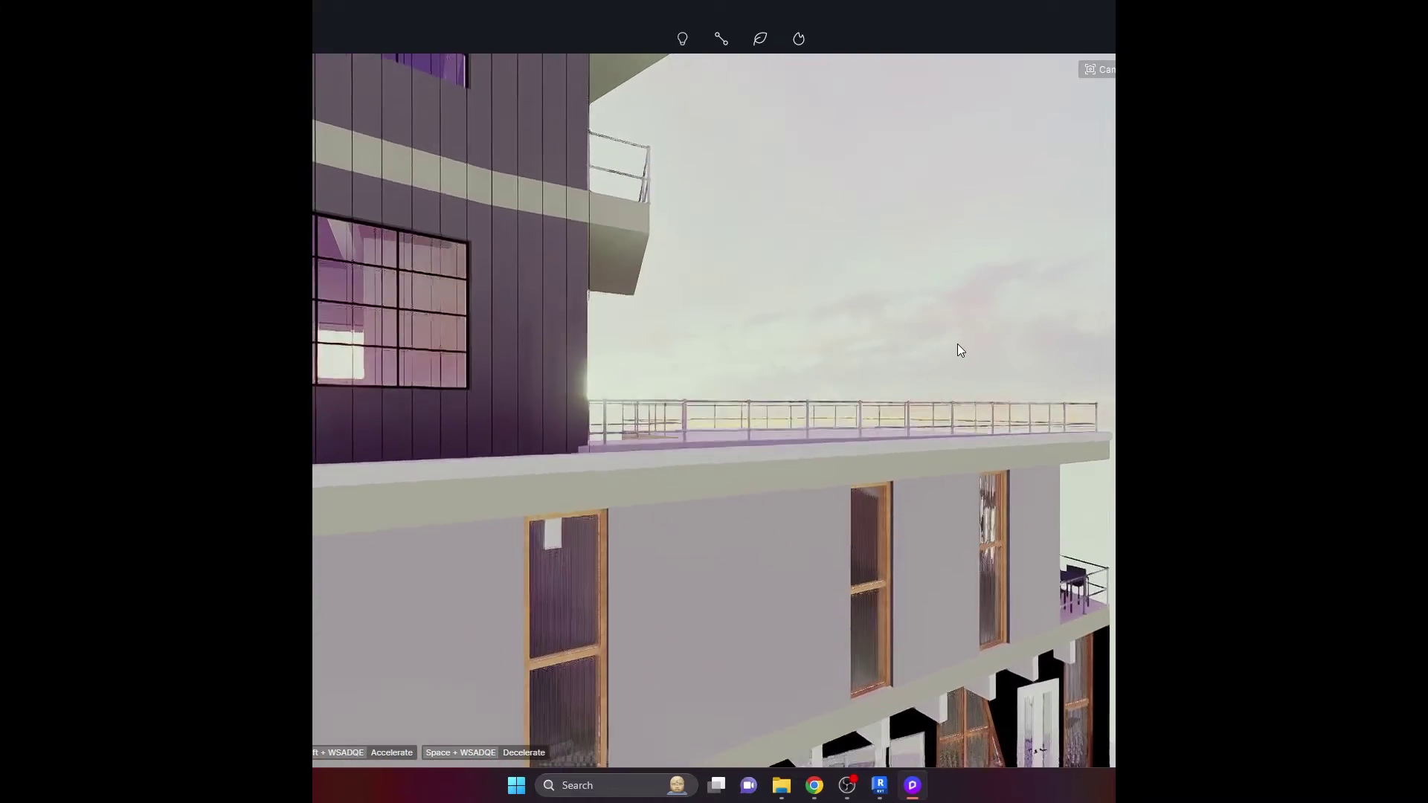
key(e)
key(e)
right_drag(956, 298, 1007, 466)
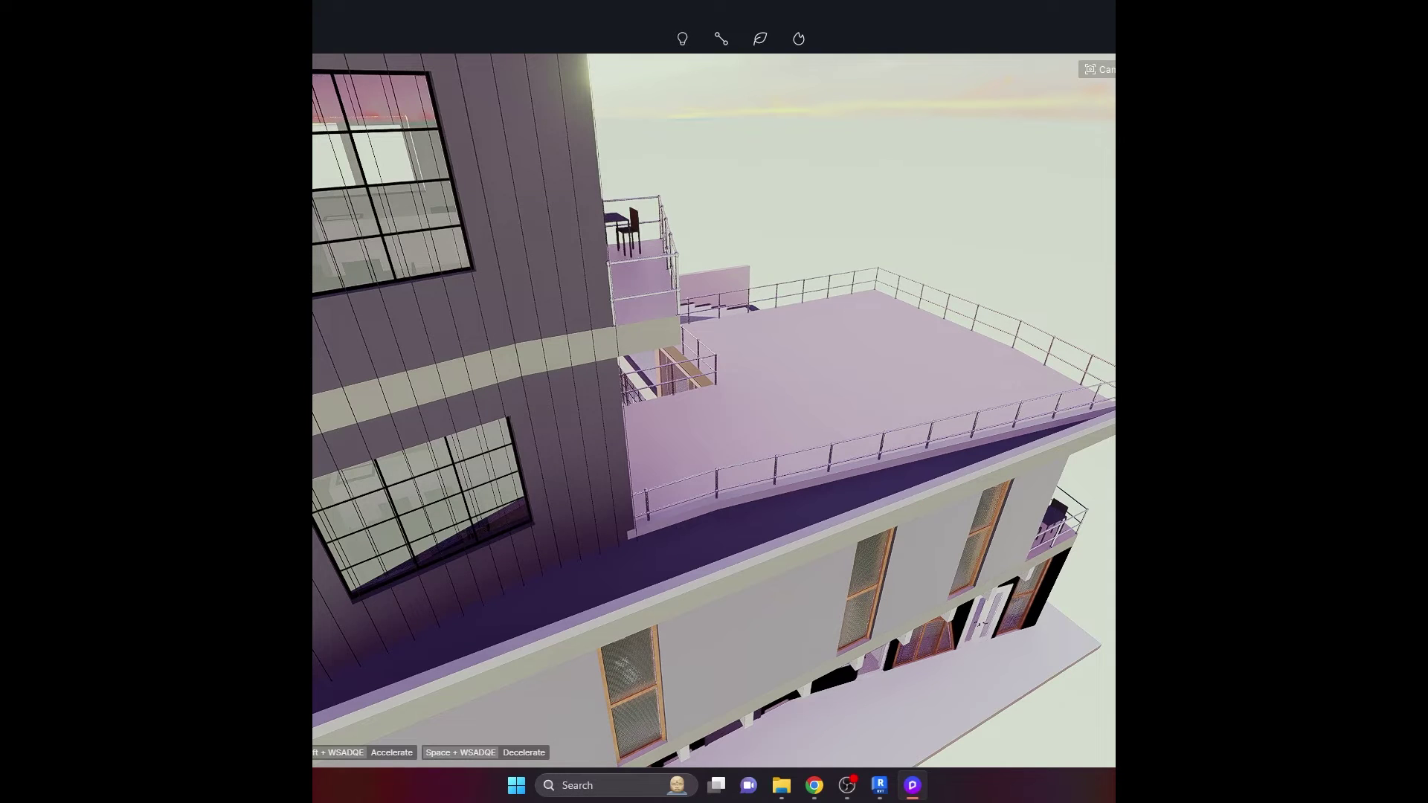
right_drag(885, 291, 968, 296)
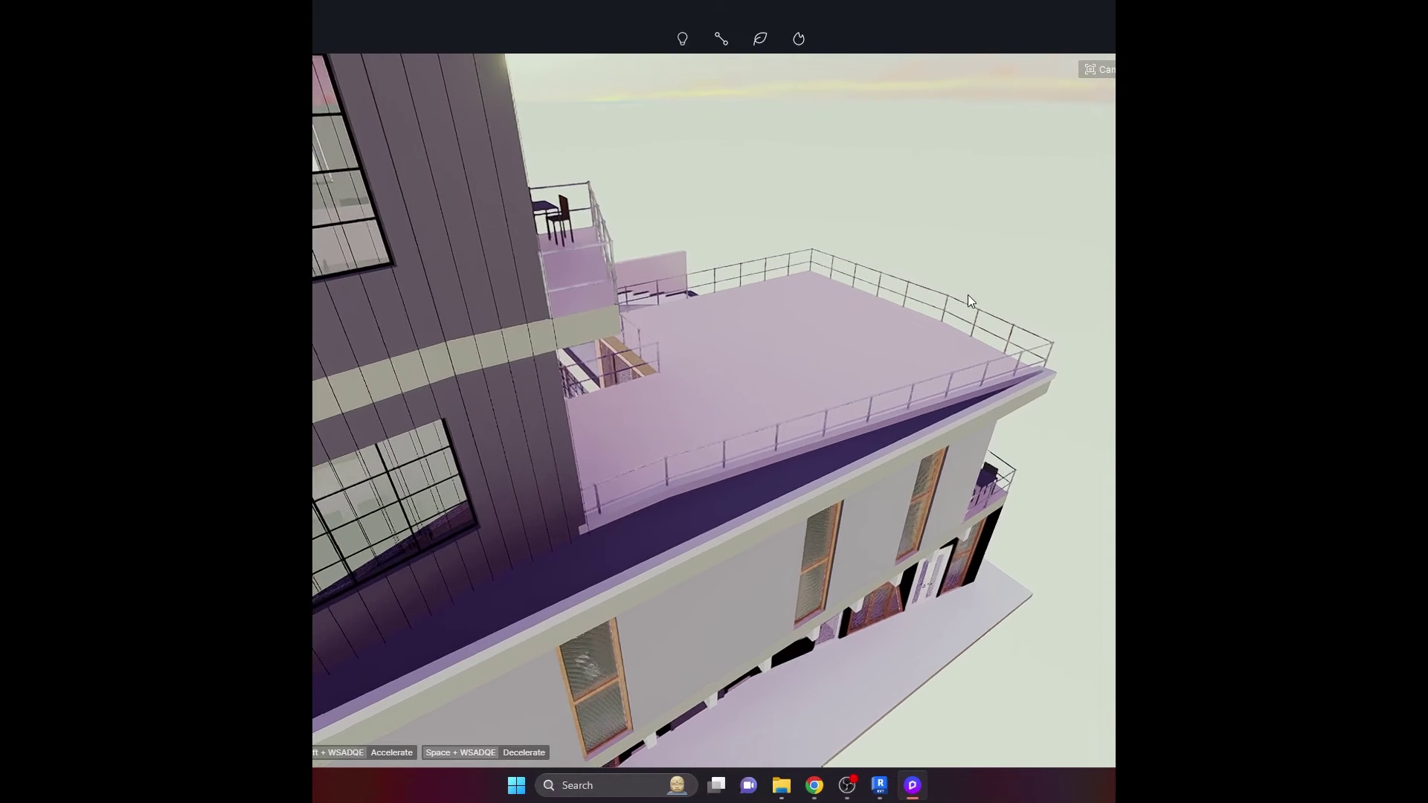
- Place a Sphere model from the asset library on the roof terrace of the lower block and close the library
key(m)
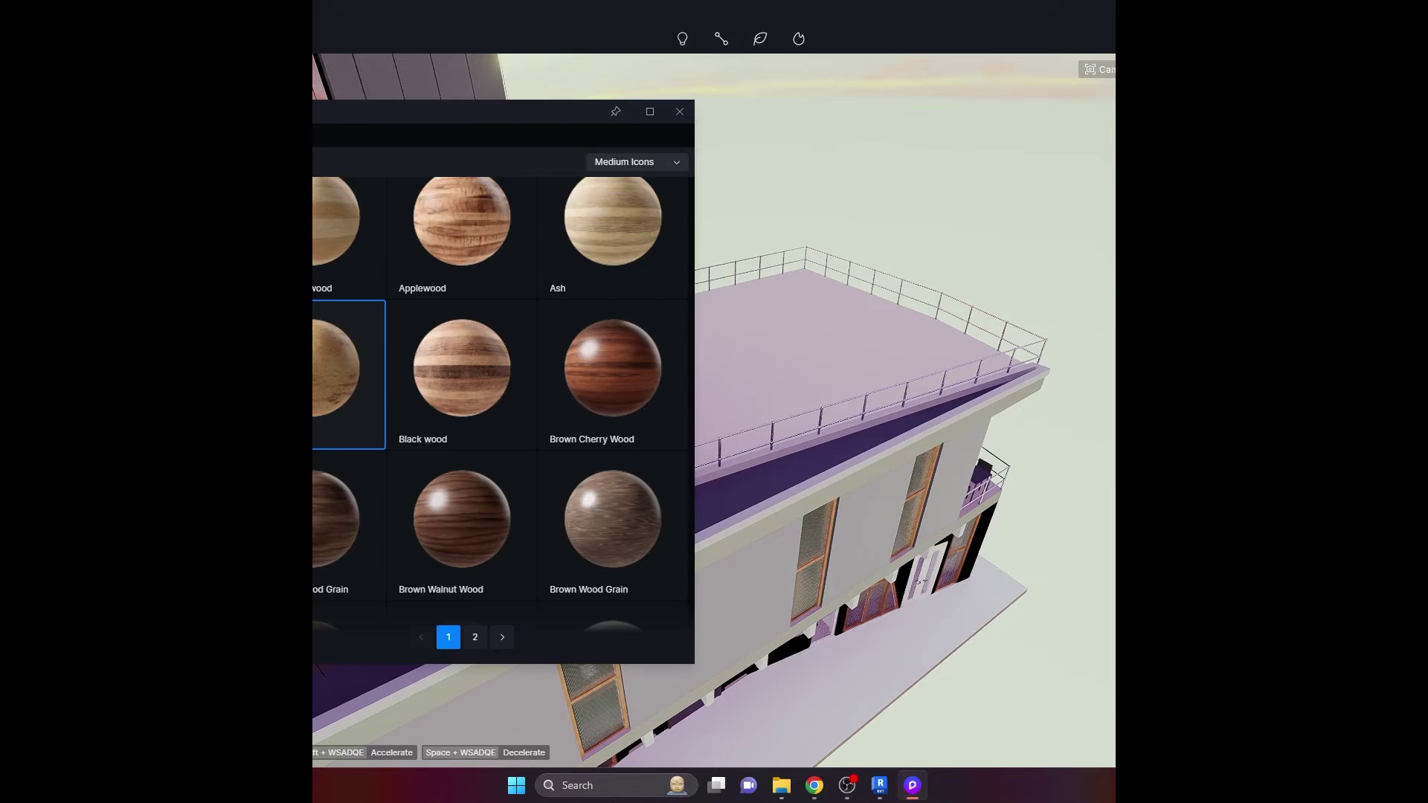
drag(461, 111, 364, 44)
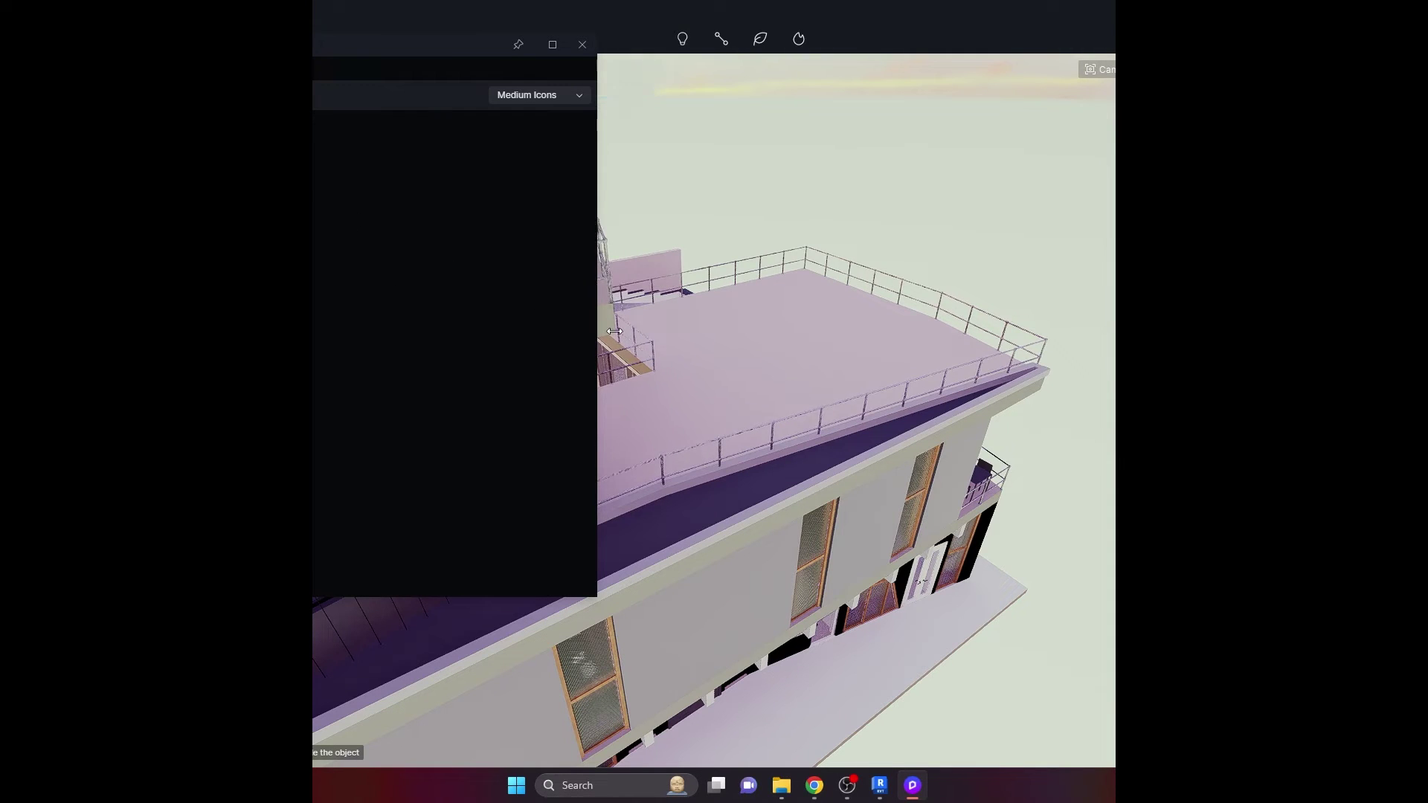
drag(747, 439, 842, 391)
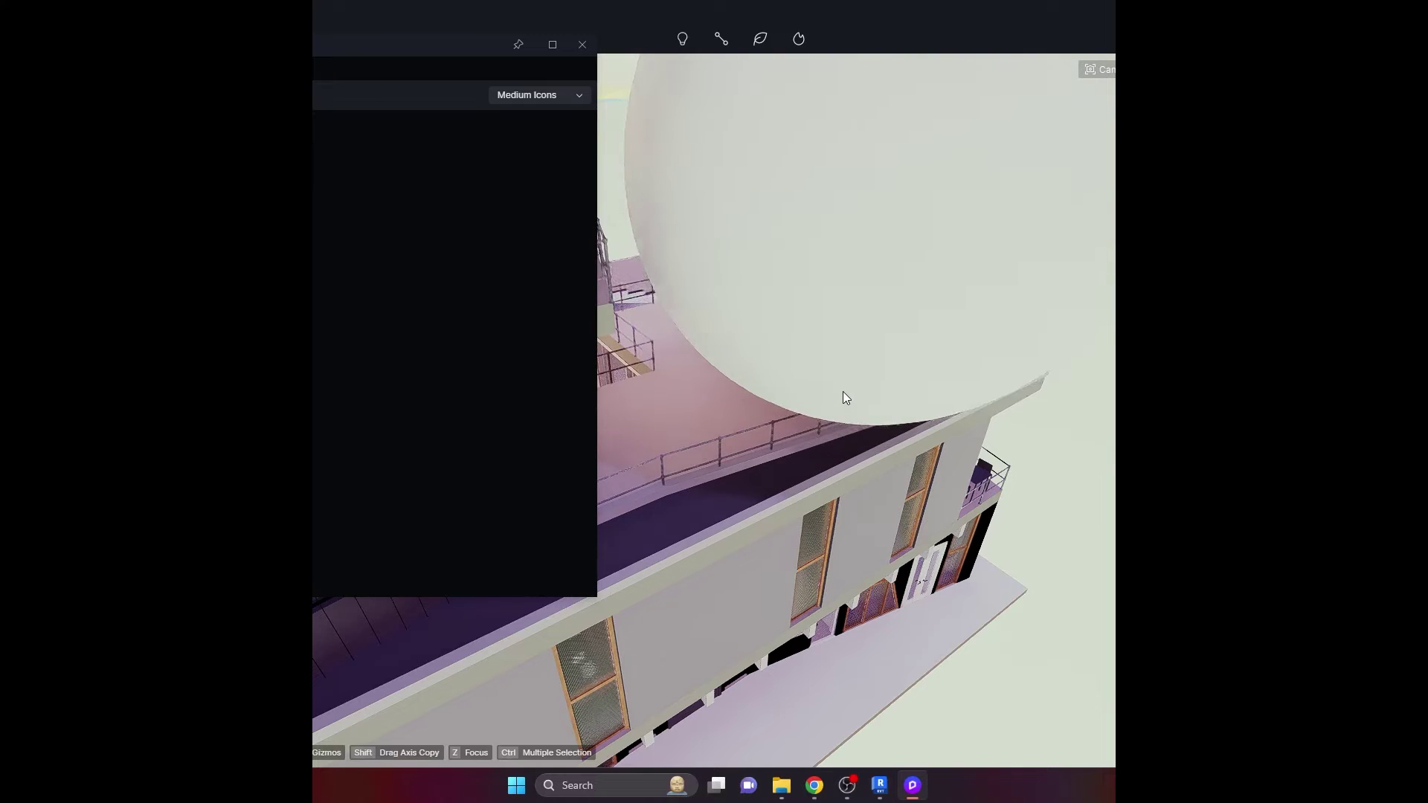
key(Escape)
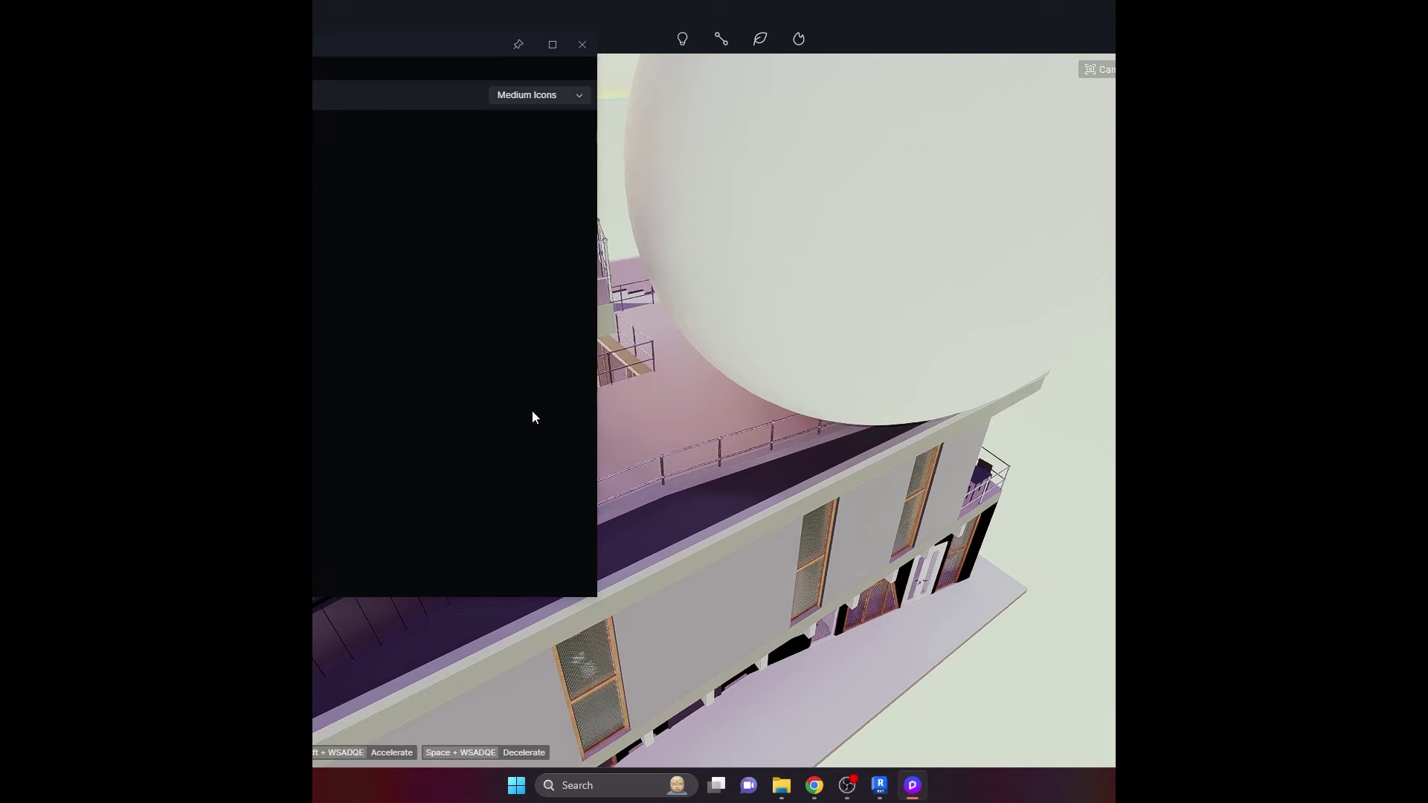
click(574, 46)
- Scale the sphere down and move it onto the dark roof strip outside the terrace railing, near the tower
click(704, 140)
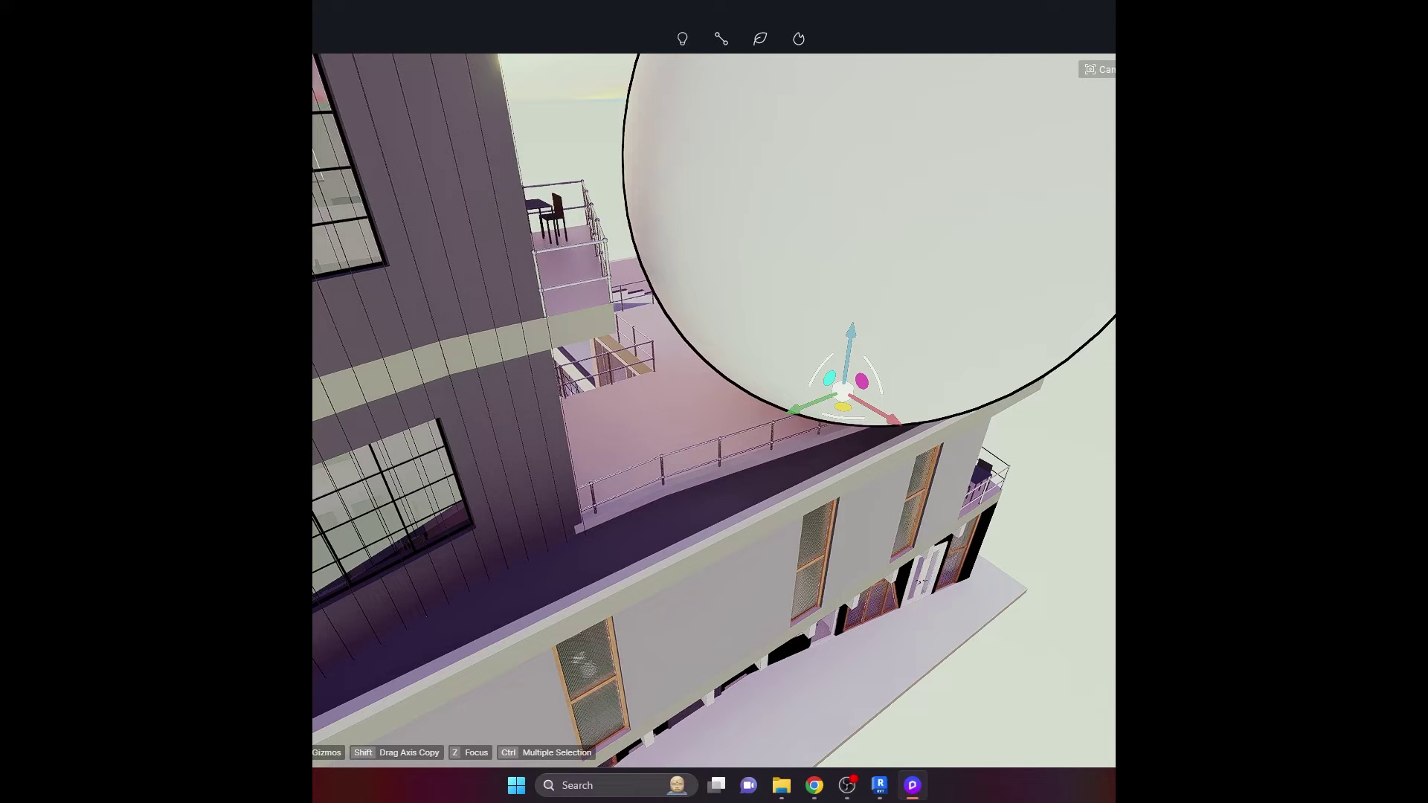
key(Return)
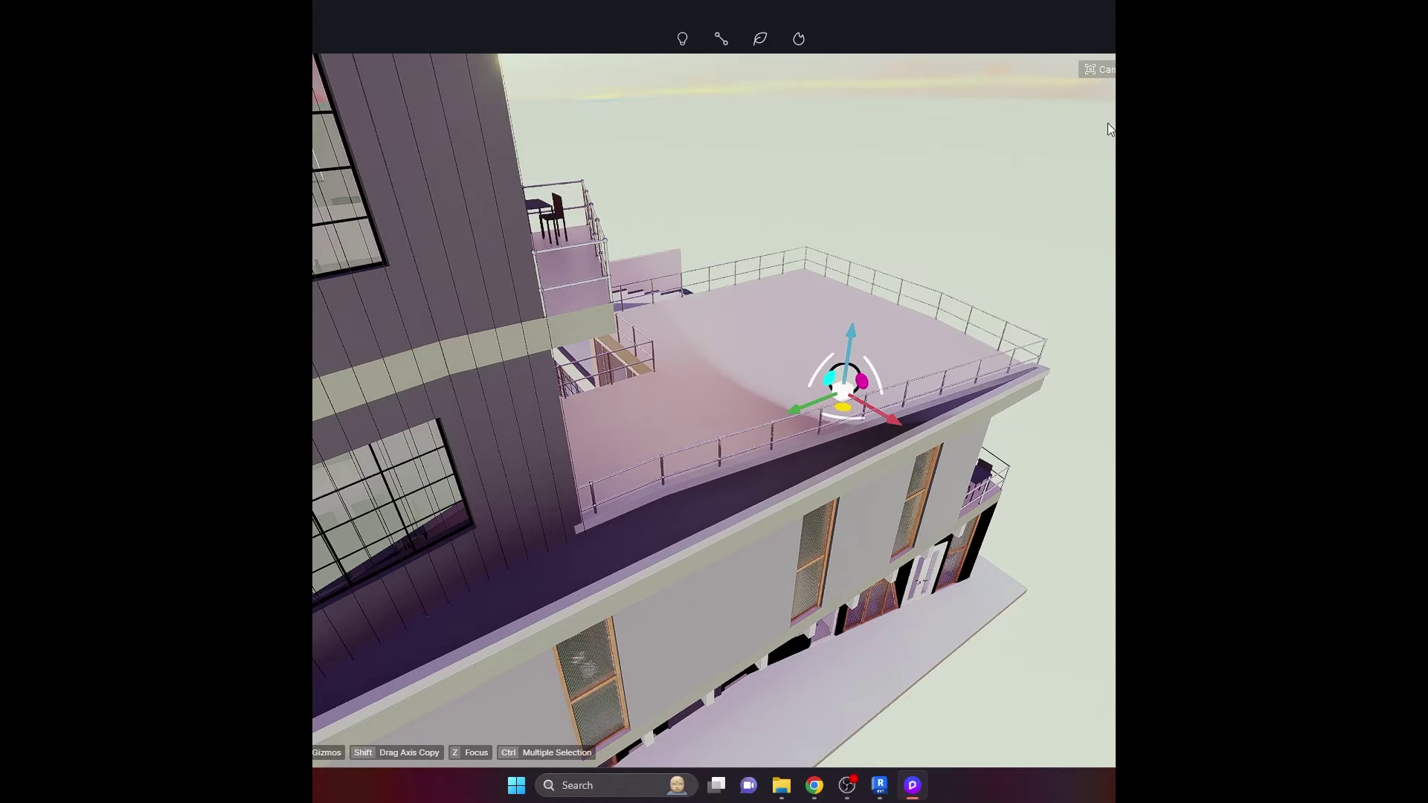
drag(800, 400, 539, 495)
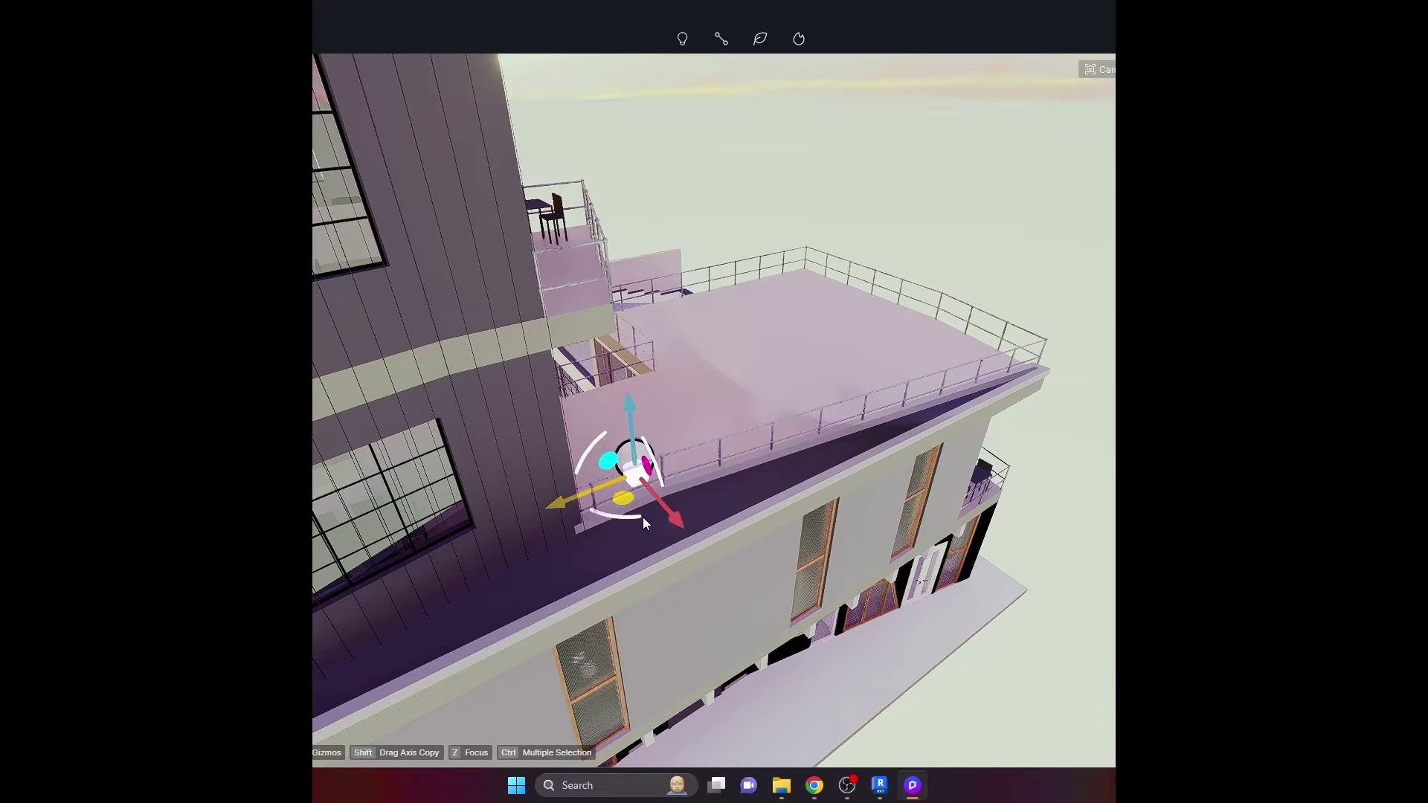
drag(673, 521, 715, 574)
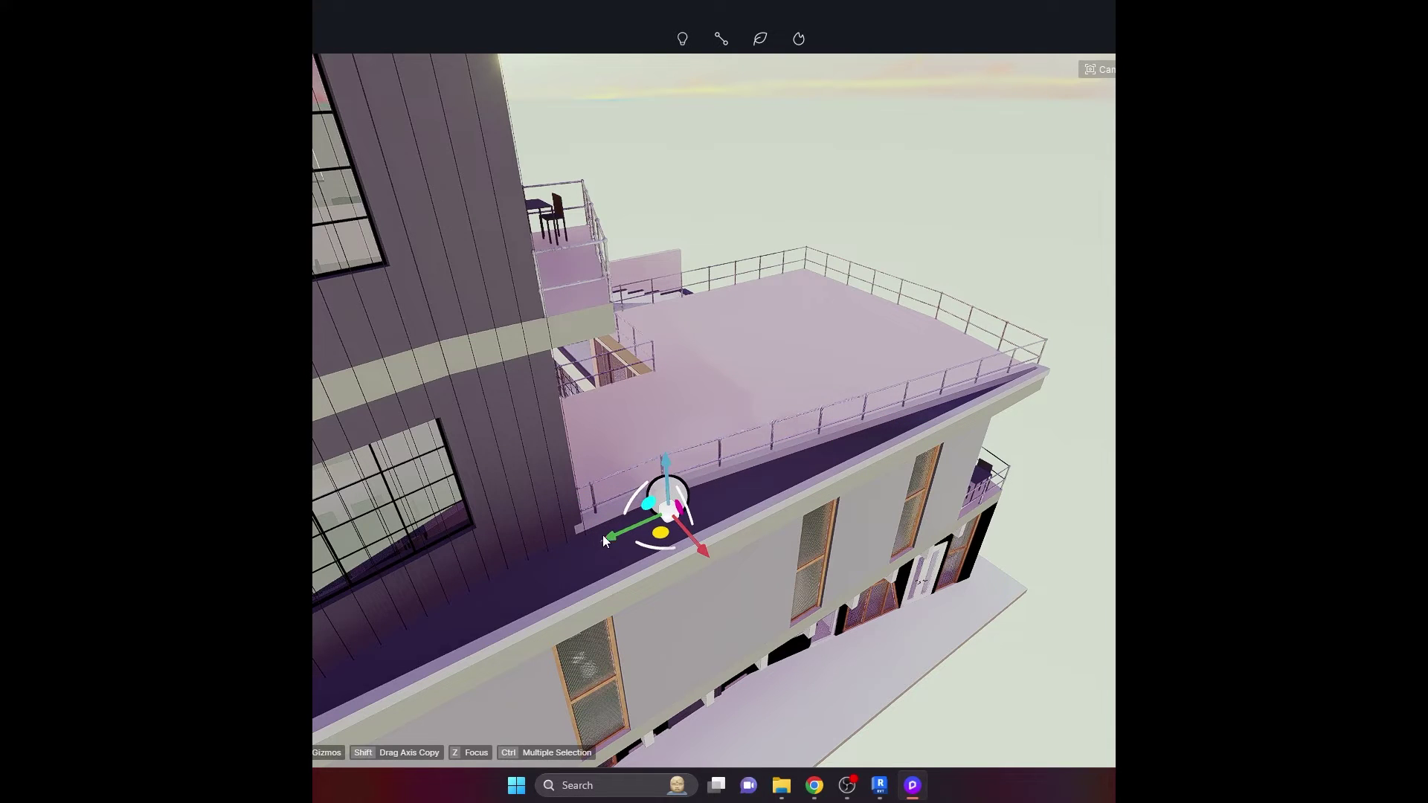
- Move the sphere along the dark roof strip closer to the tower wall and deselect it
drag(579, 552, 540, 569)
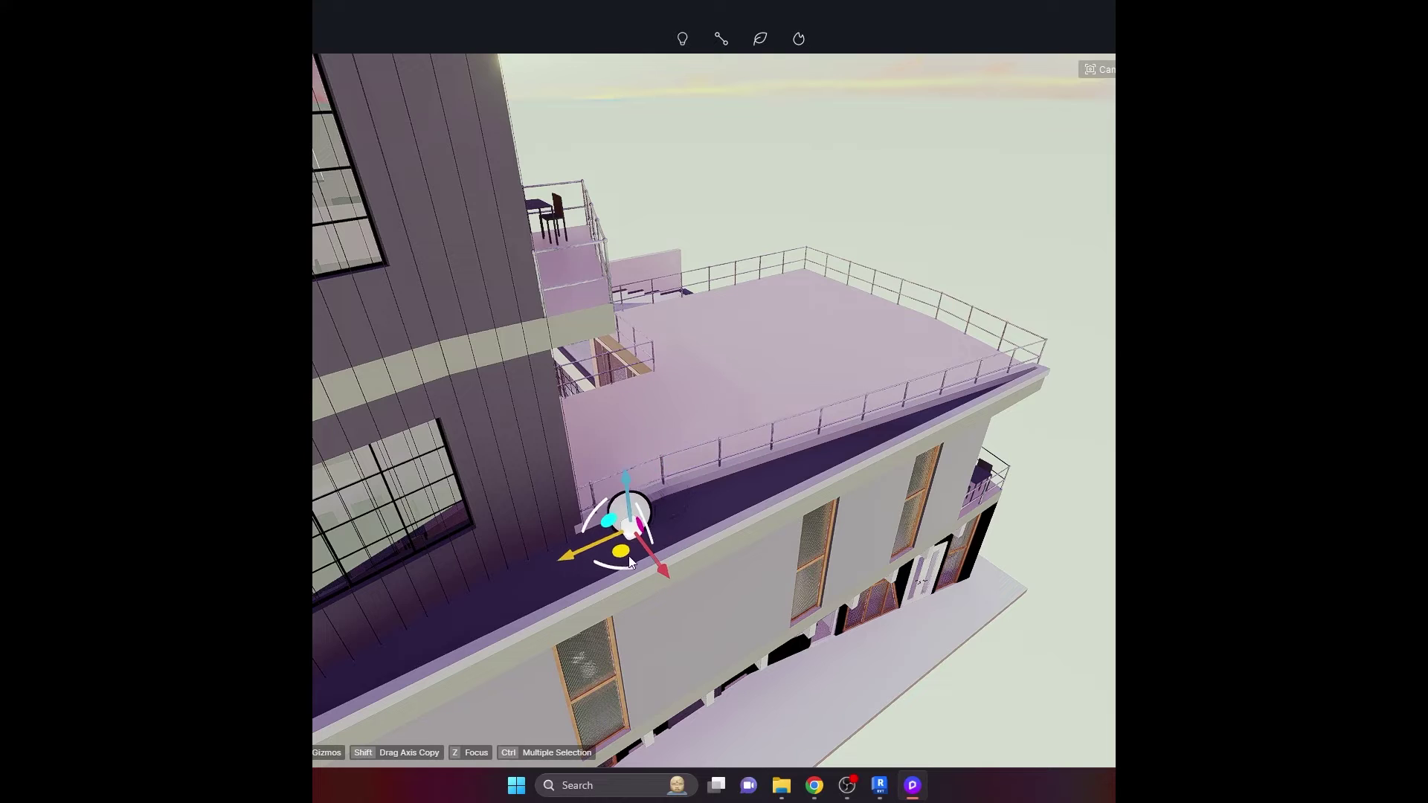
drag(661, 568, 671, 581)
click(597, 571)
scroll(601, 560, up, 2)
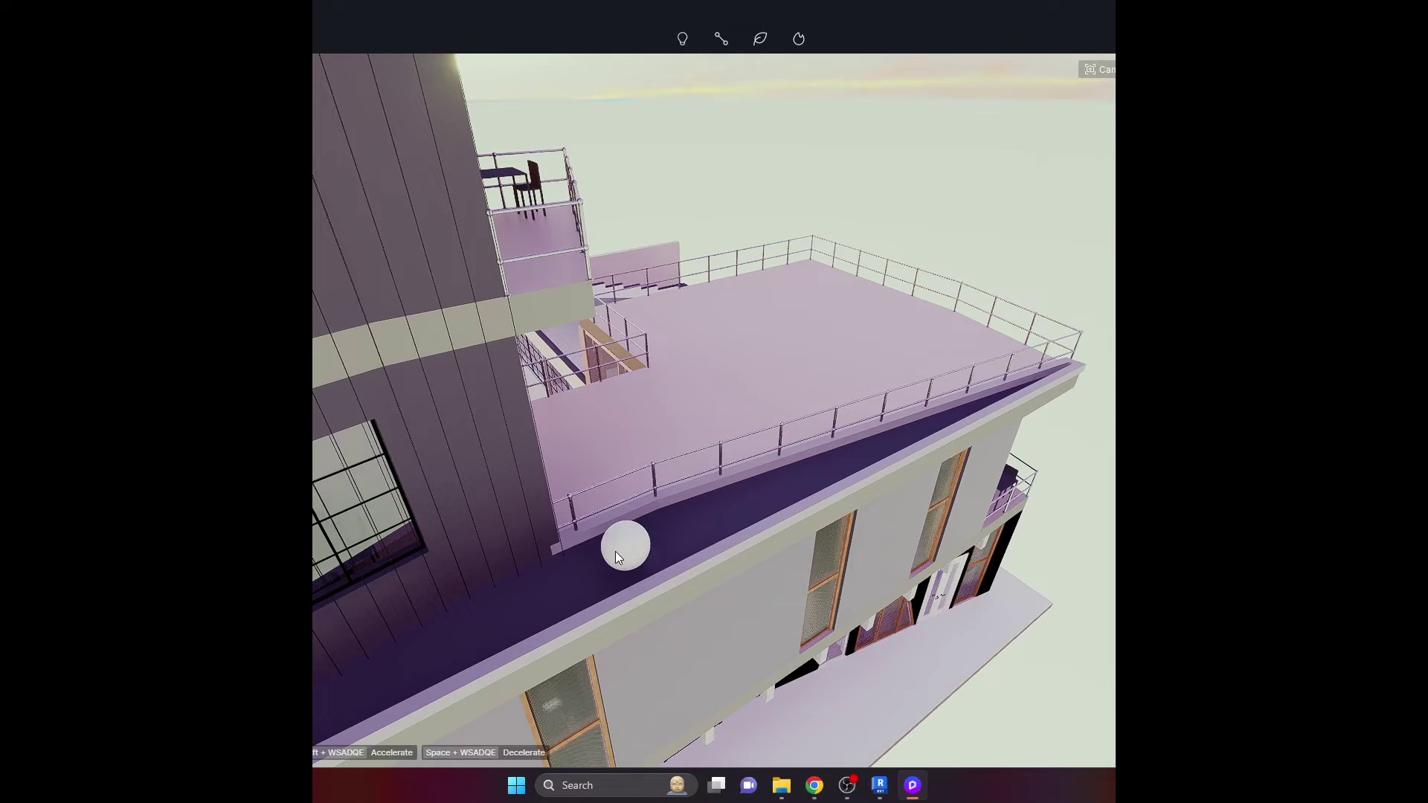
- Darken the scene to a dusk sky and make the sphere on the roof strip glow with red light
click(628, 532)
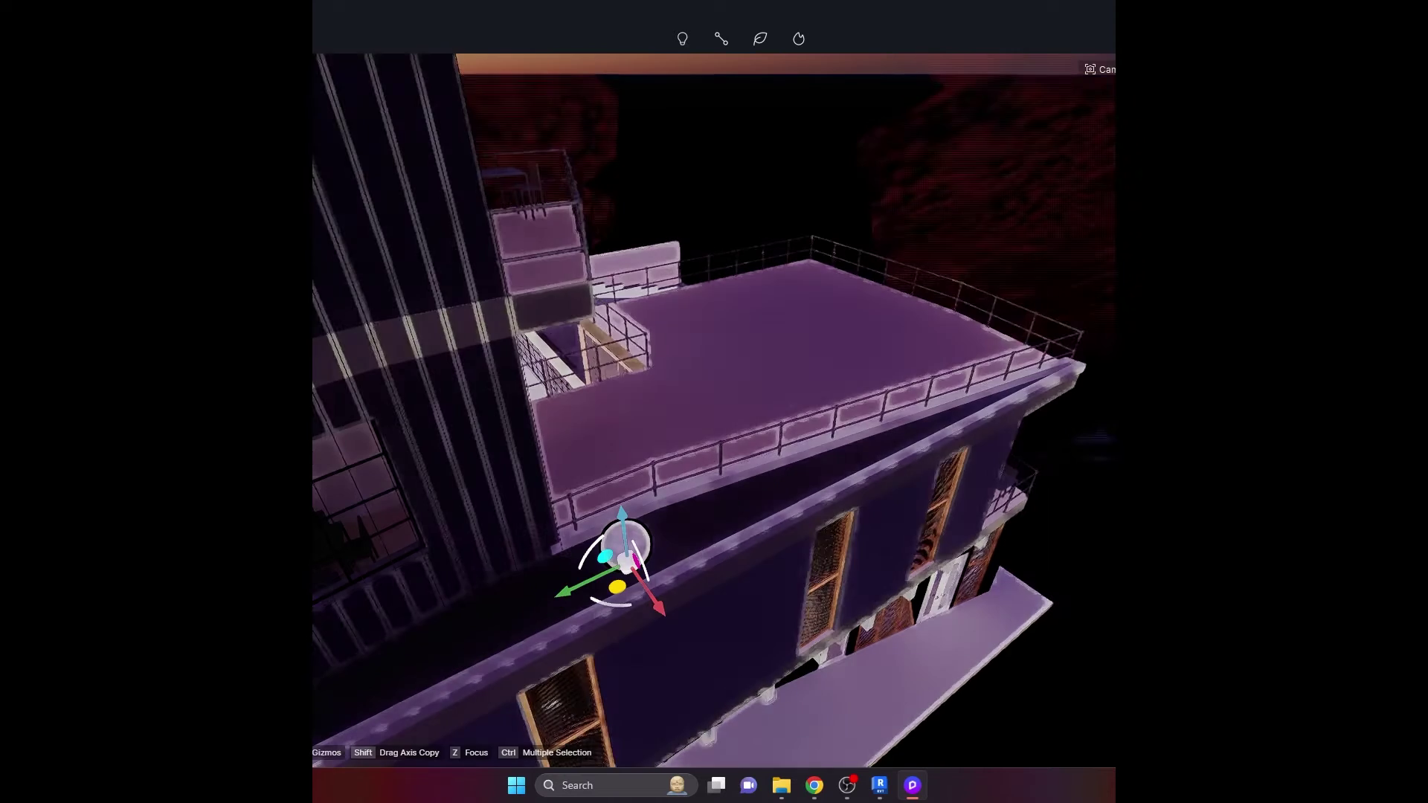
click(1004, 166)
click(611, 548)
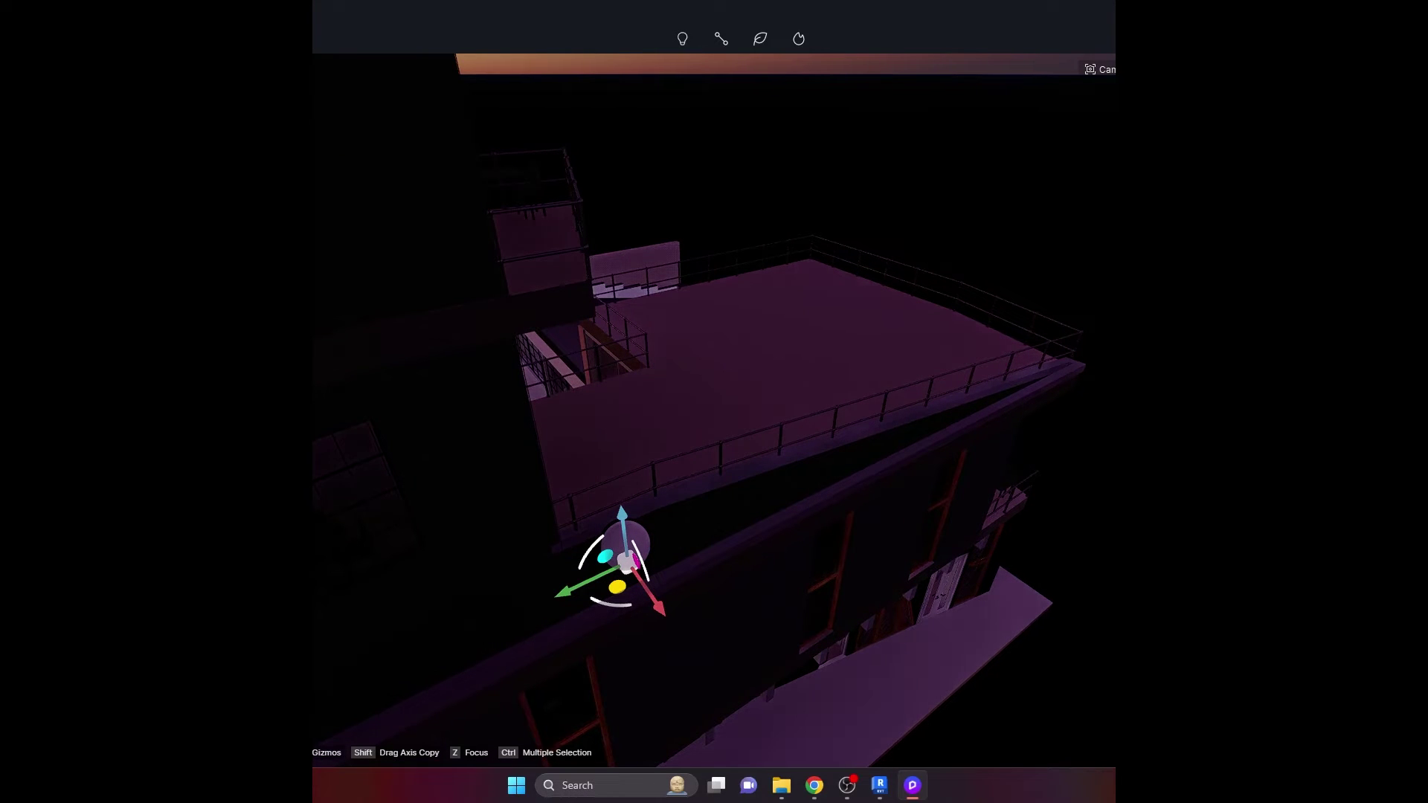
key(Escape)
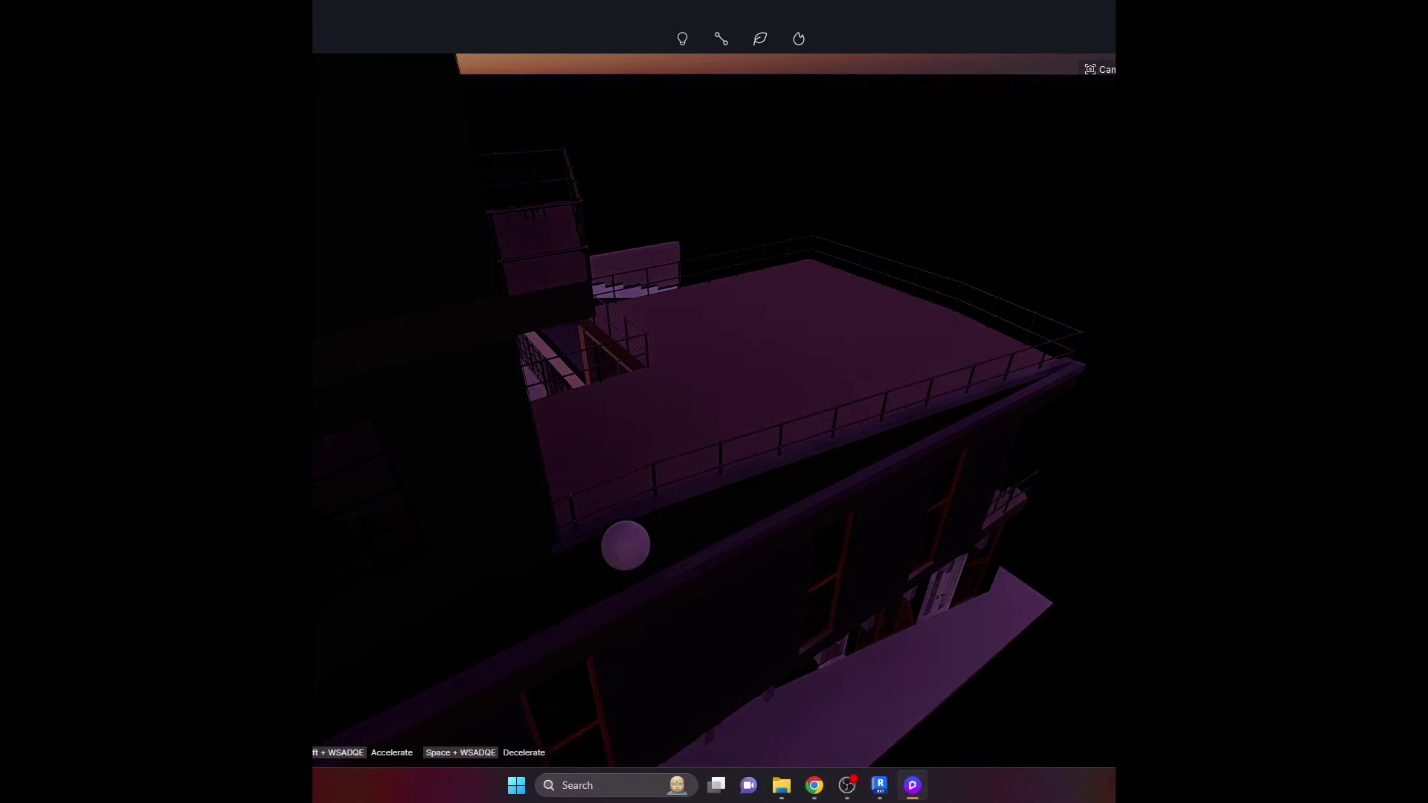
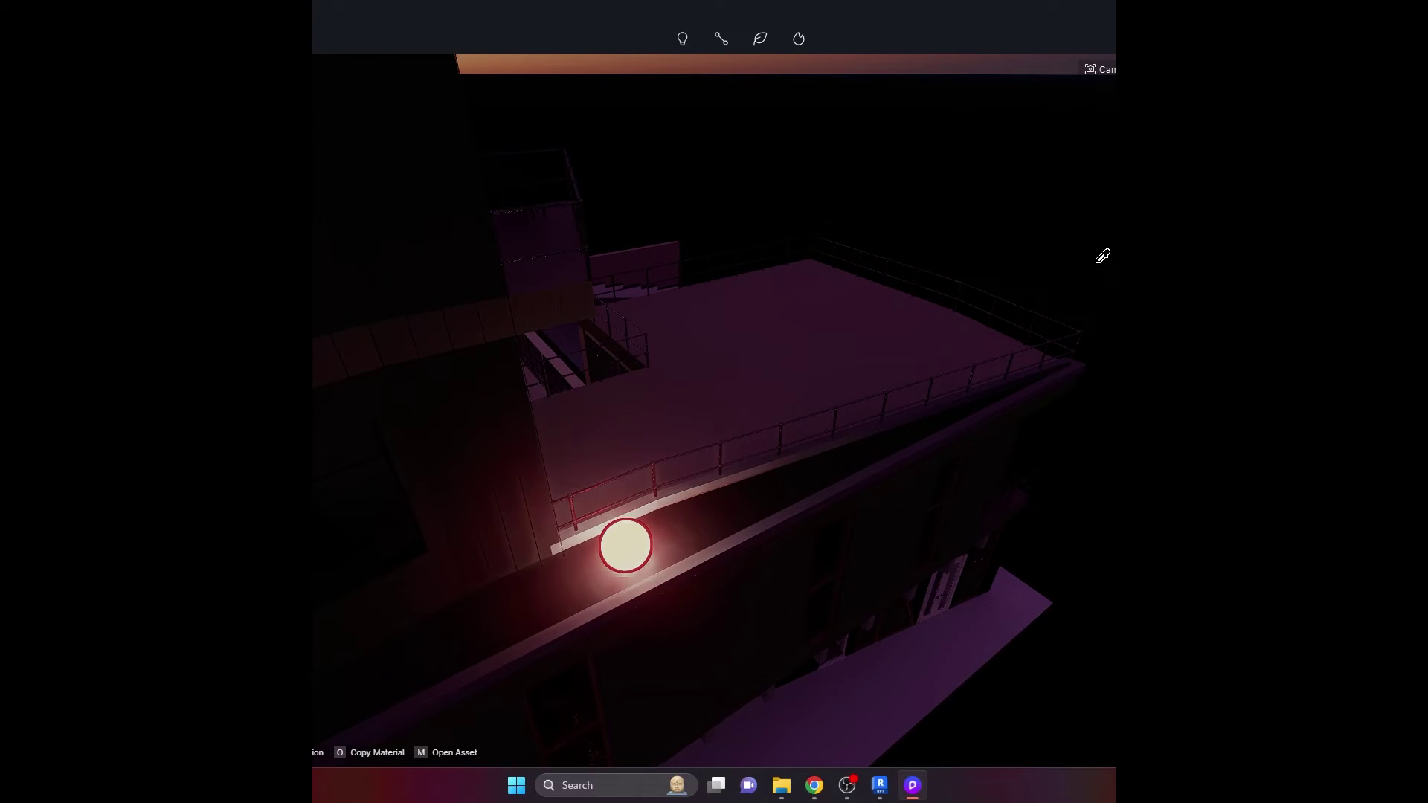
click(933, 317)
- Fly the camera around the glowing sphere and pull back to examine its light on the terrace and tower
scroll(857, 404, down, 2)
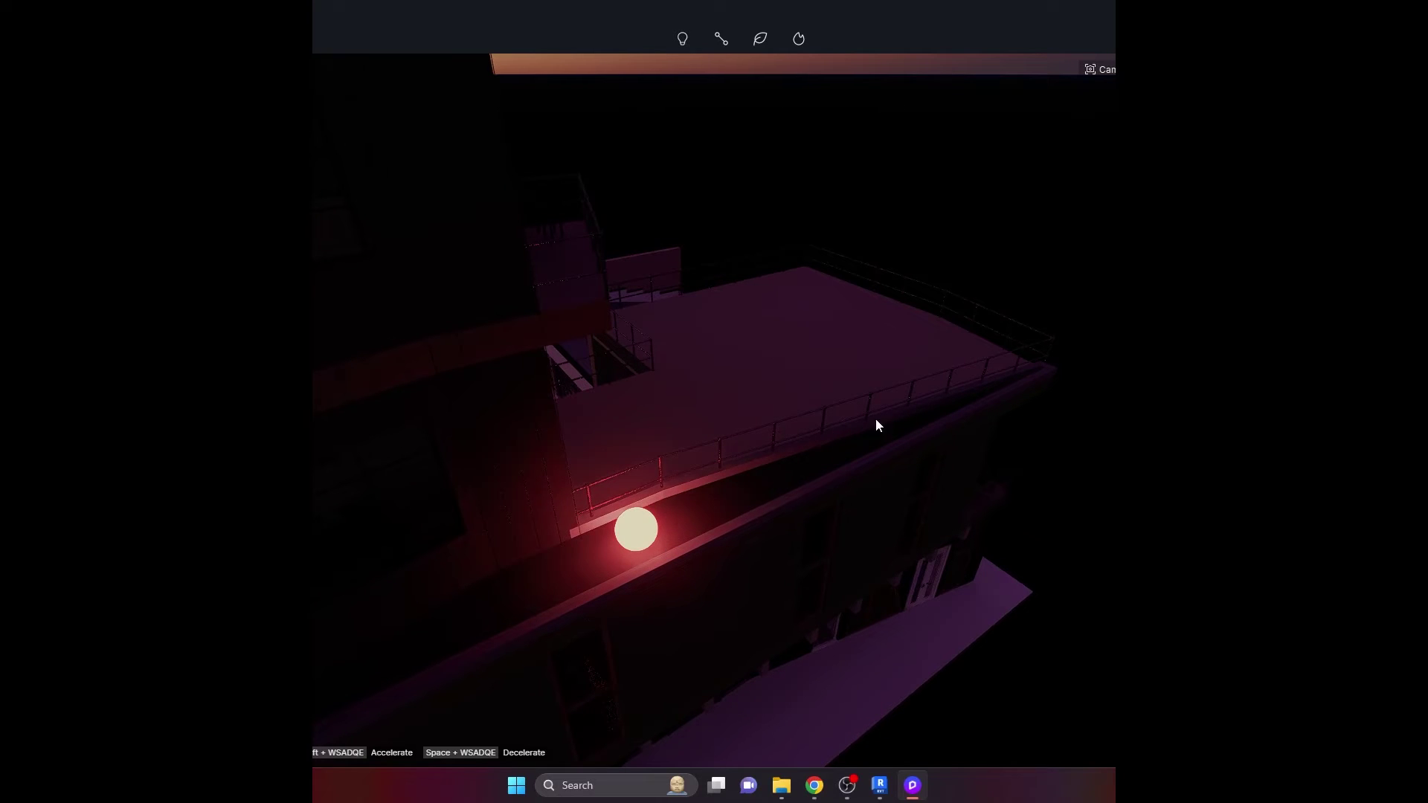
scroll(953, 413, down, 2)
right_drag(949, 584, 848, 363)
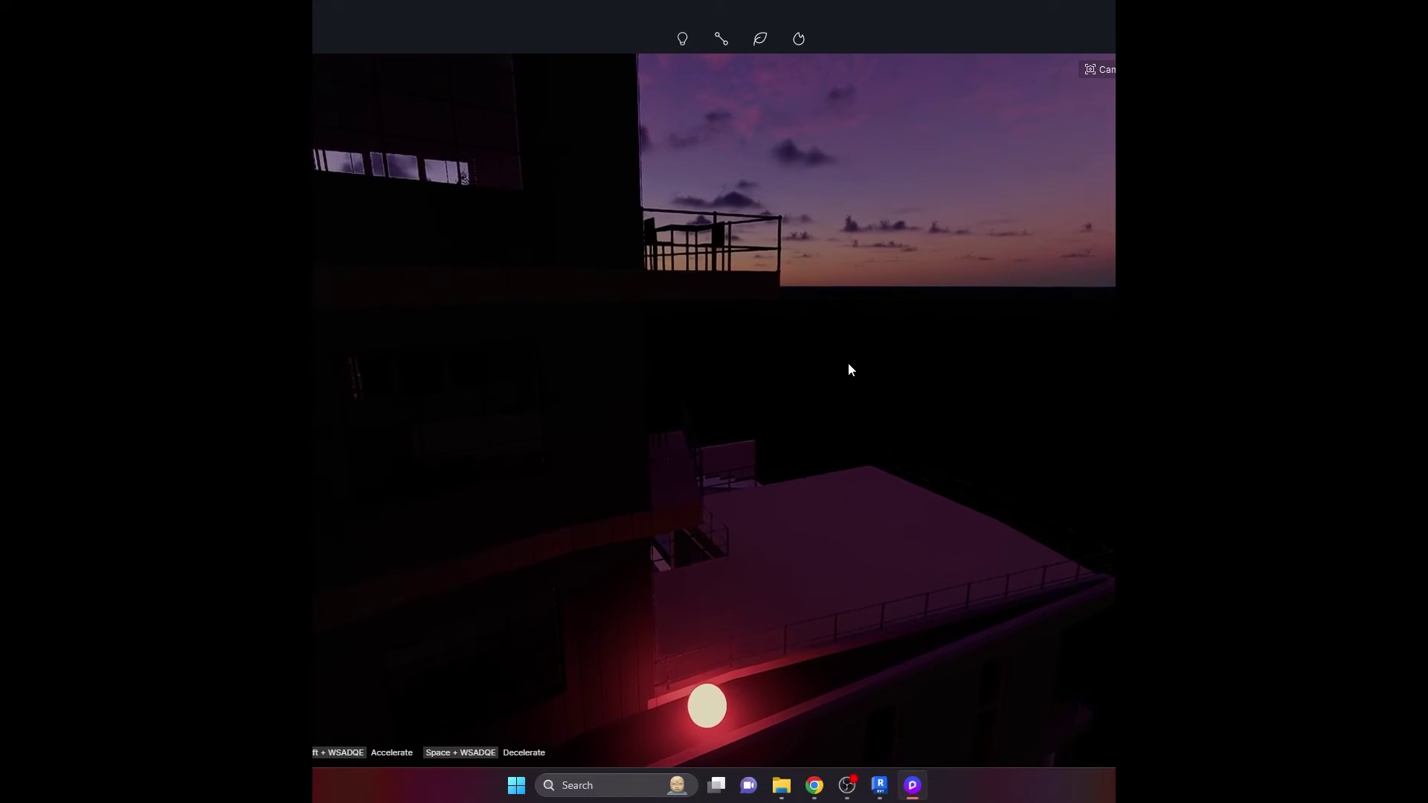
key(q)
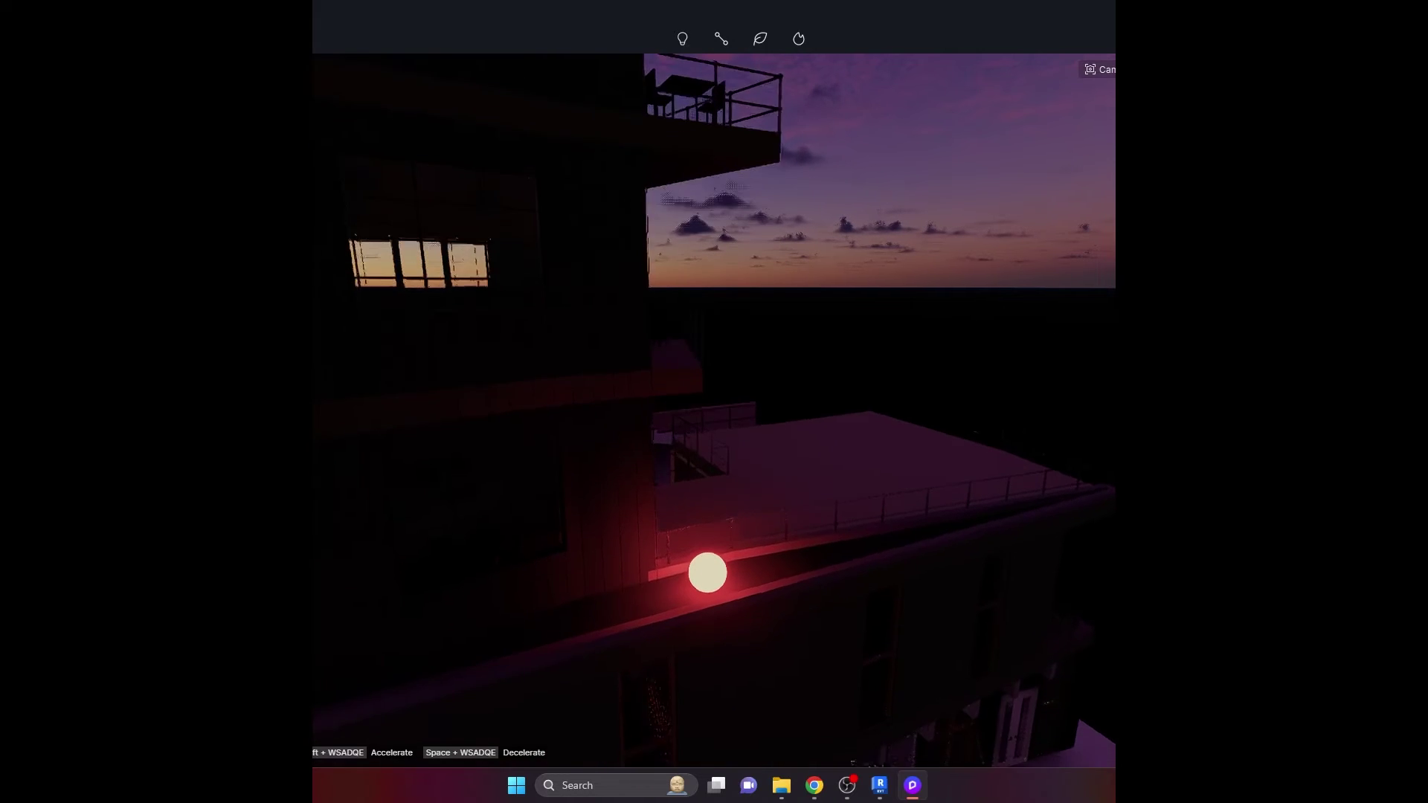
key(q)
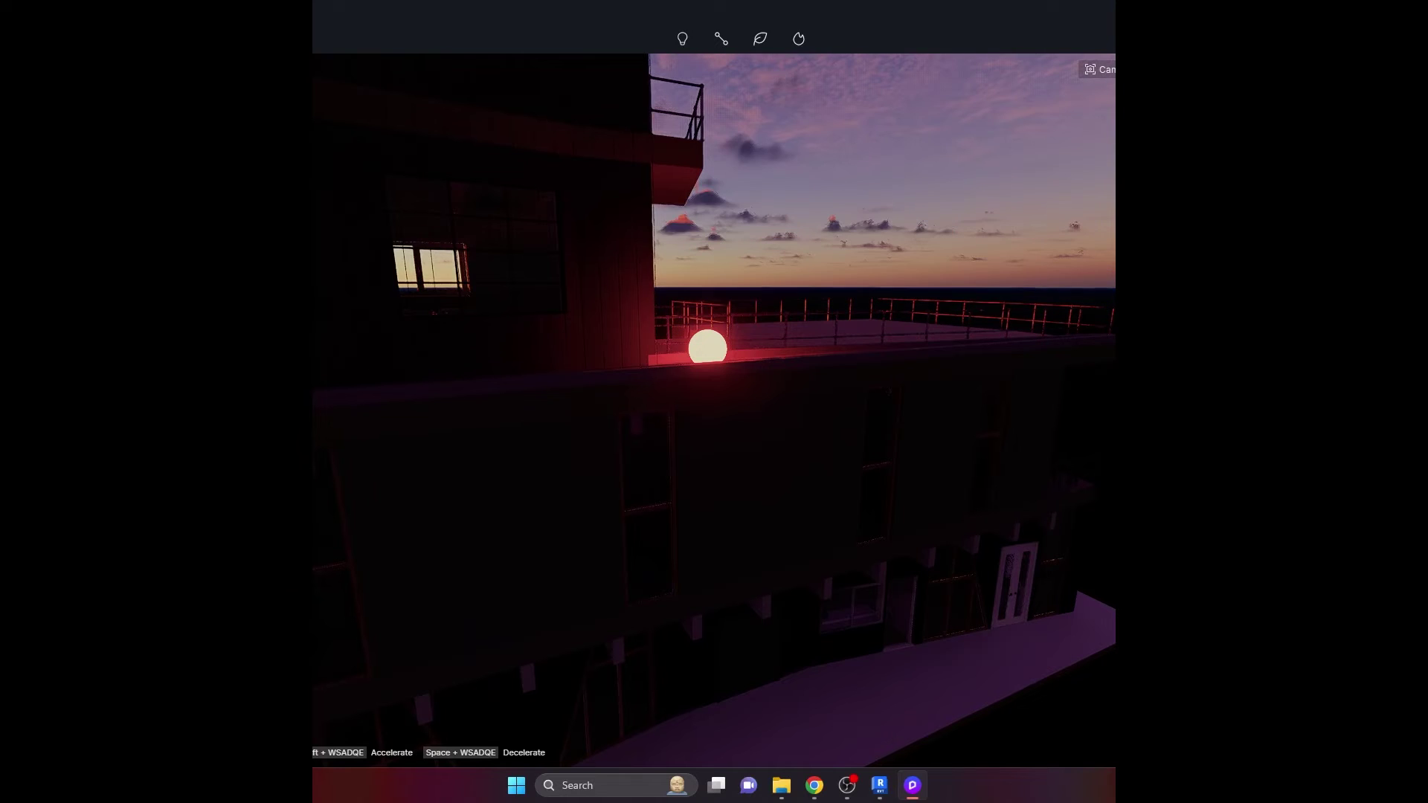
key(w)
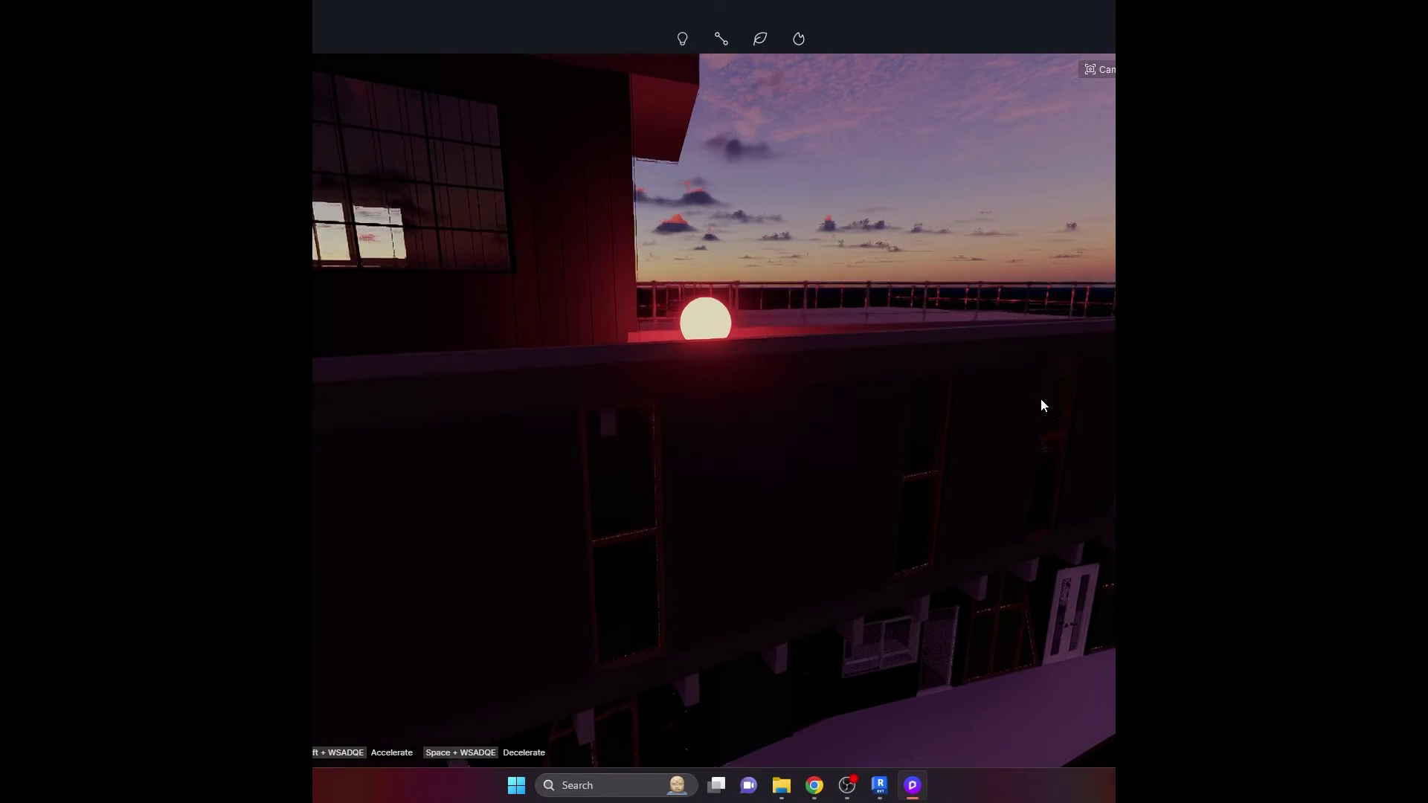
key(e)
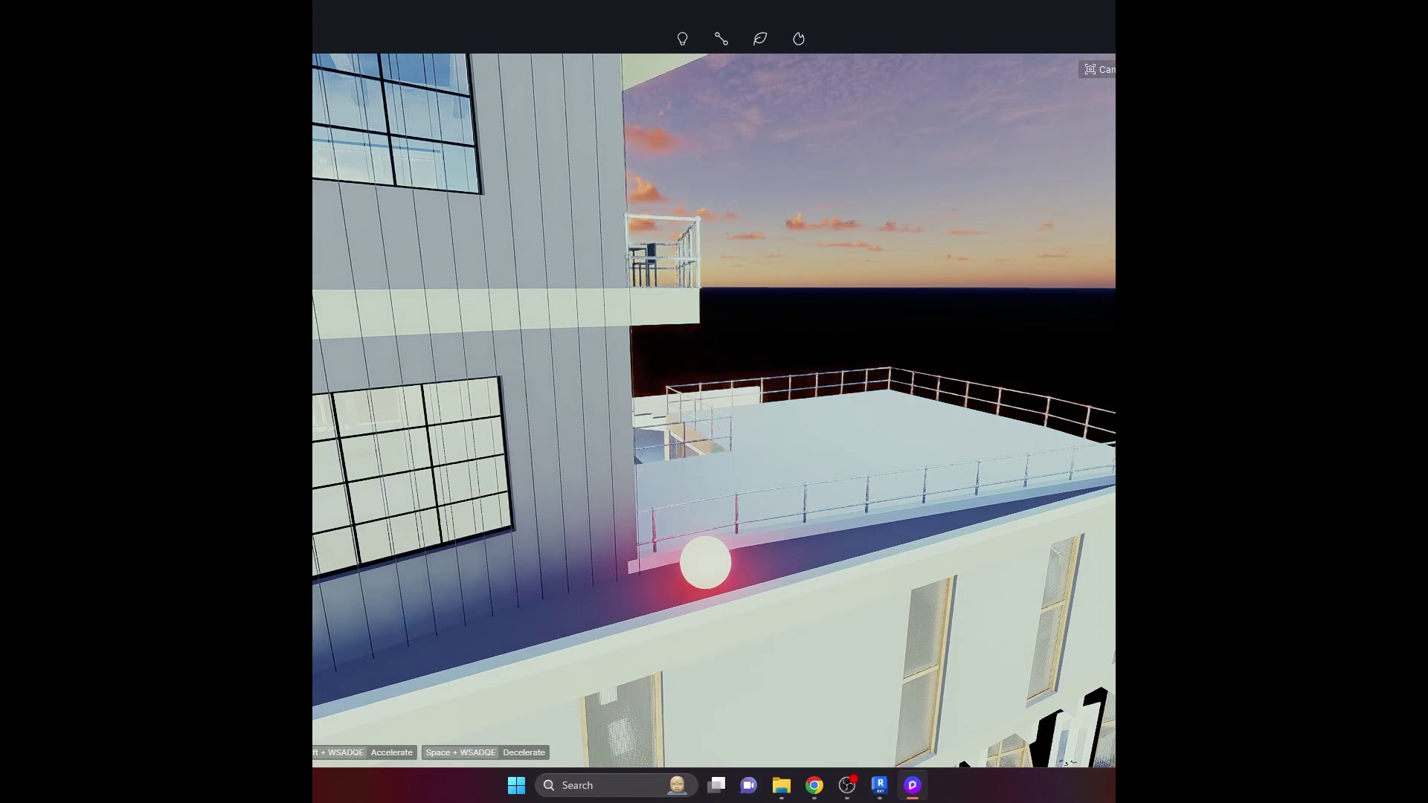
key(s)
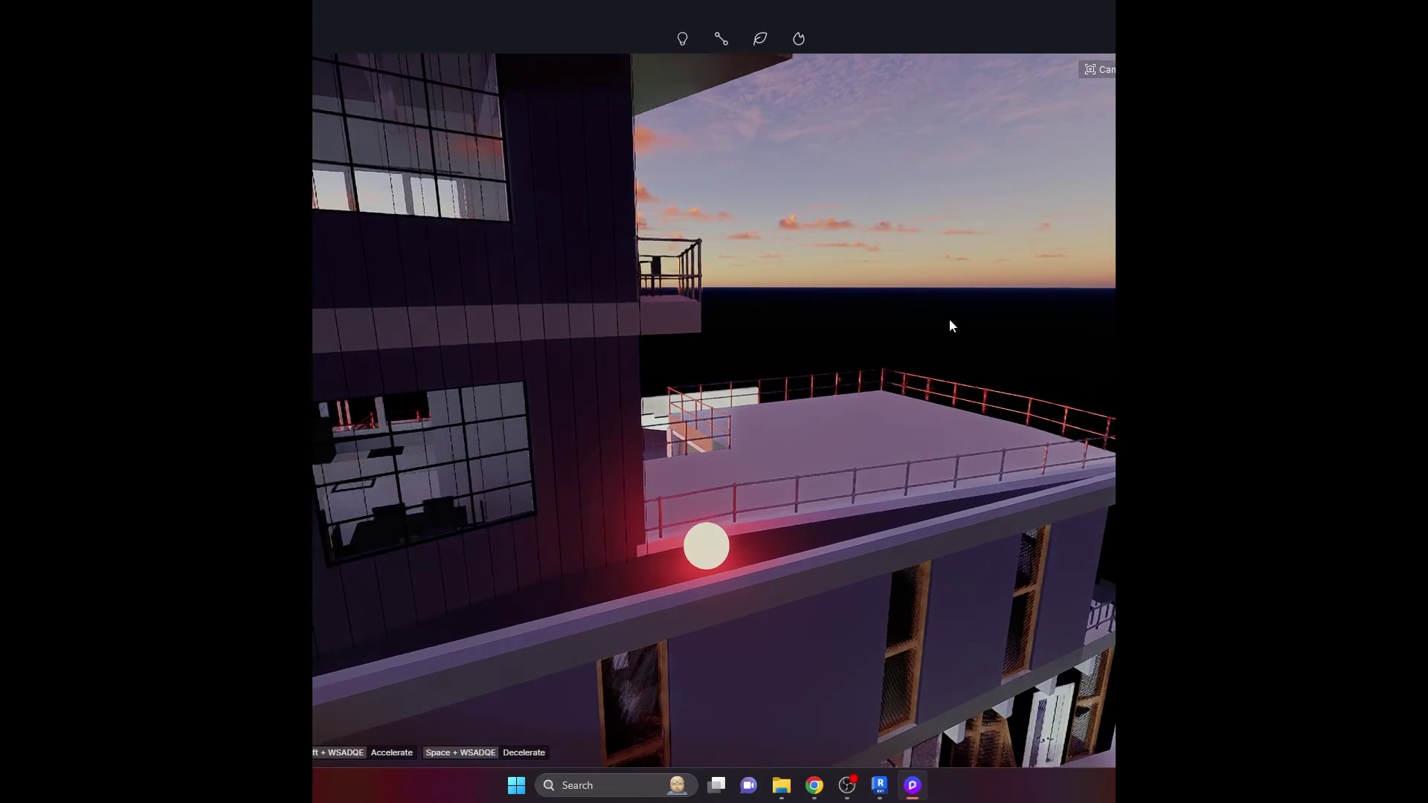
key(e)
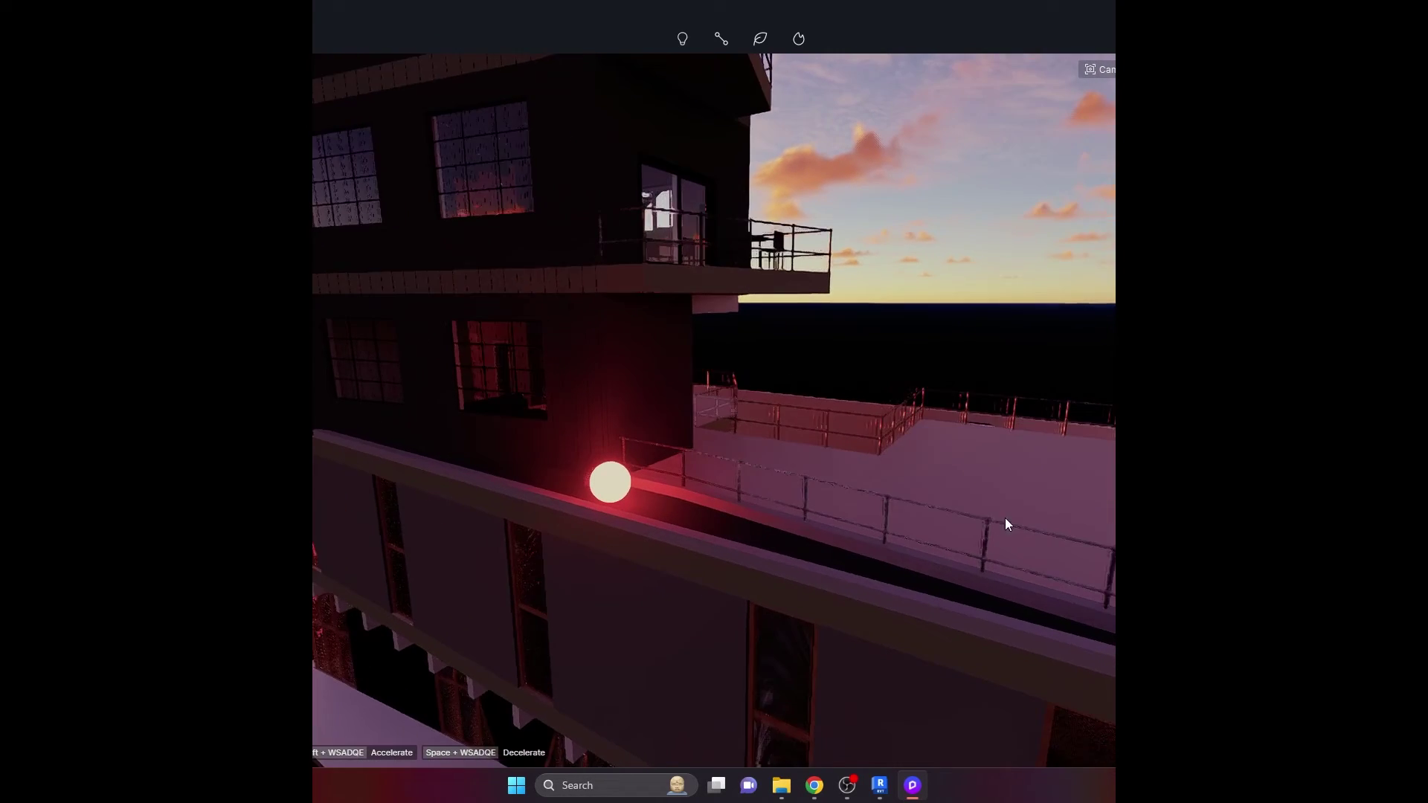
key(a)
right_drag(930, 503, 1034, 499)
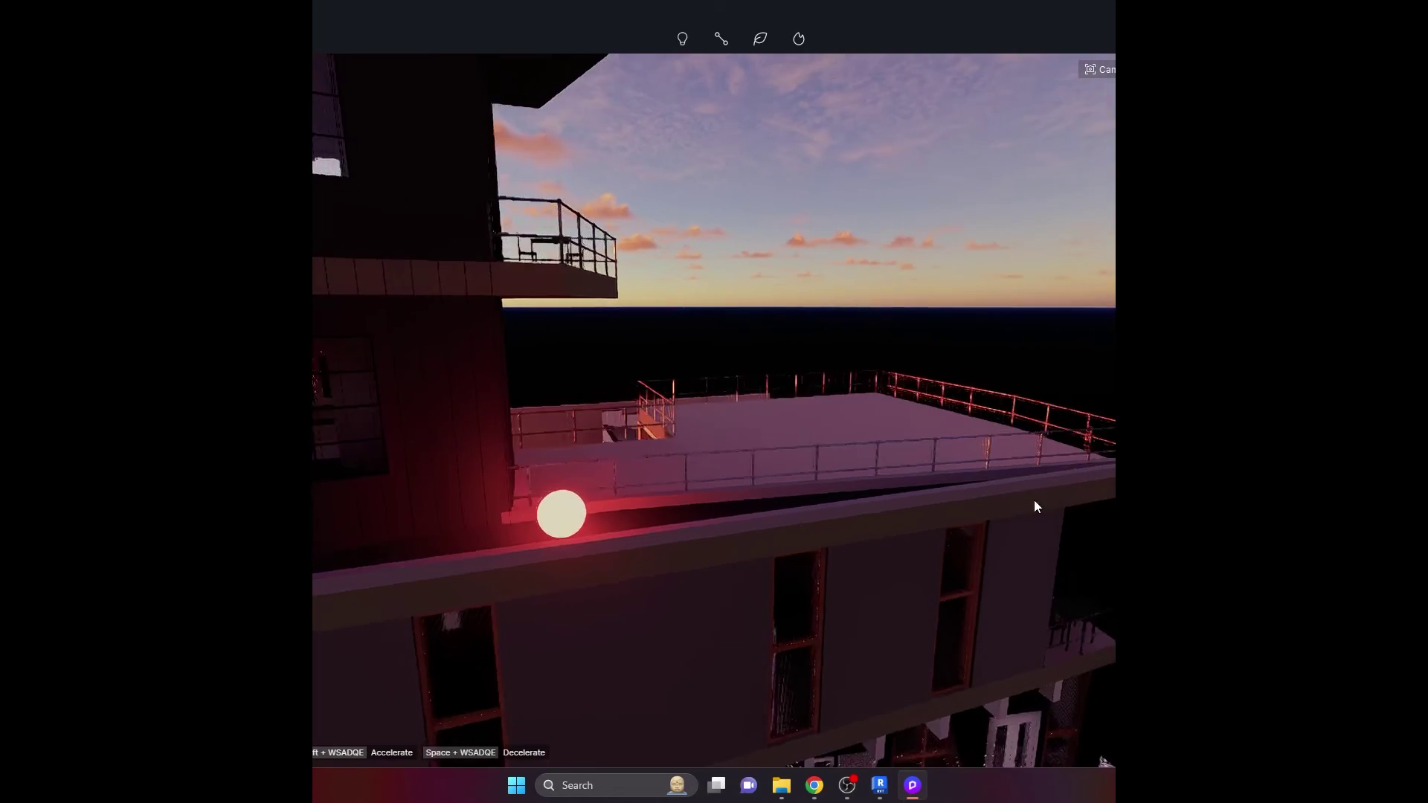
right_drag(743, 499, 818, 499)
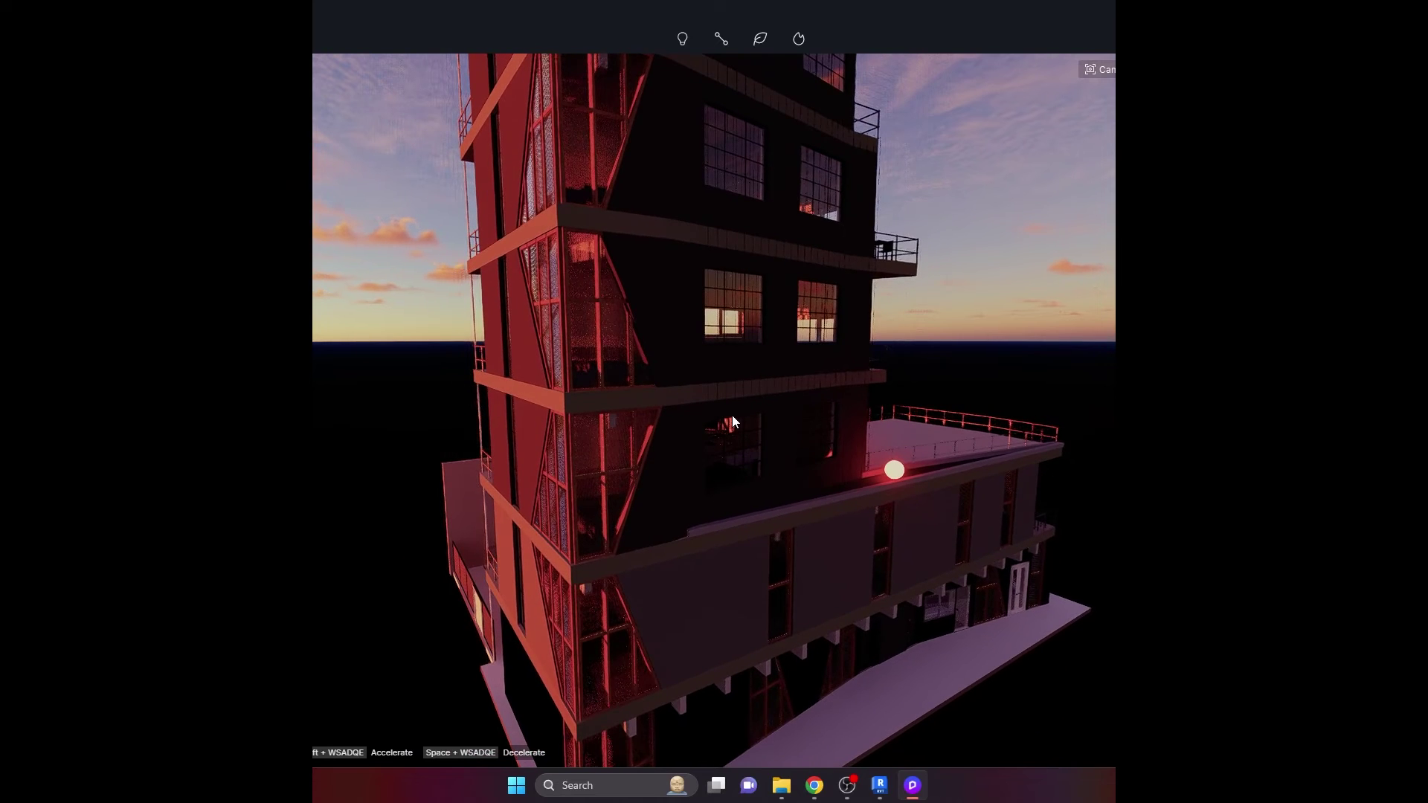
- Switch to Revit and delete the large flat roof on top of the tower, resolving the resulting error dialog
click(880, 785)
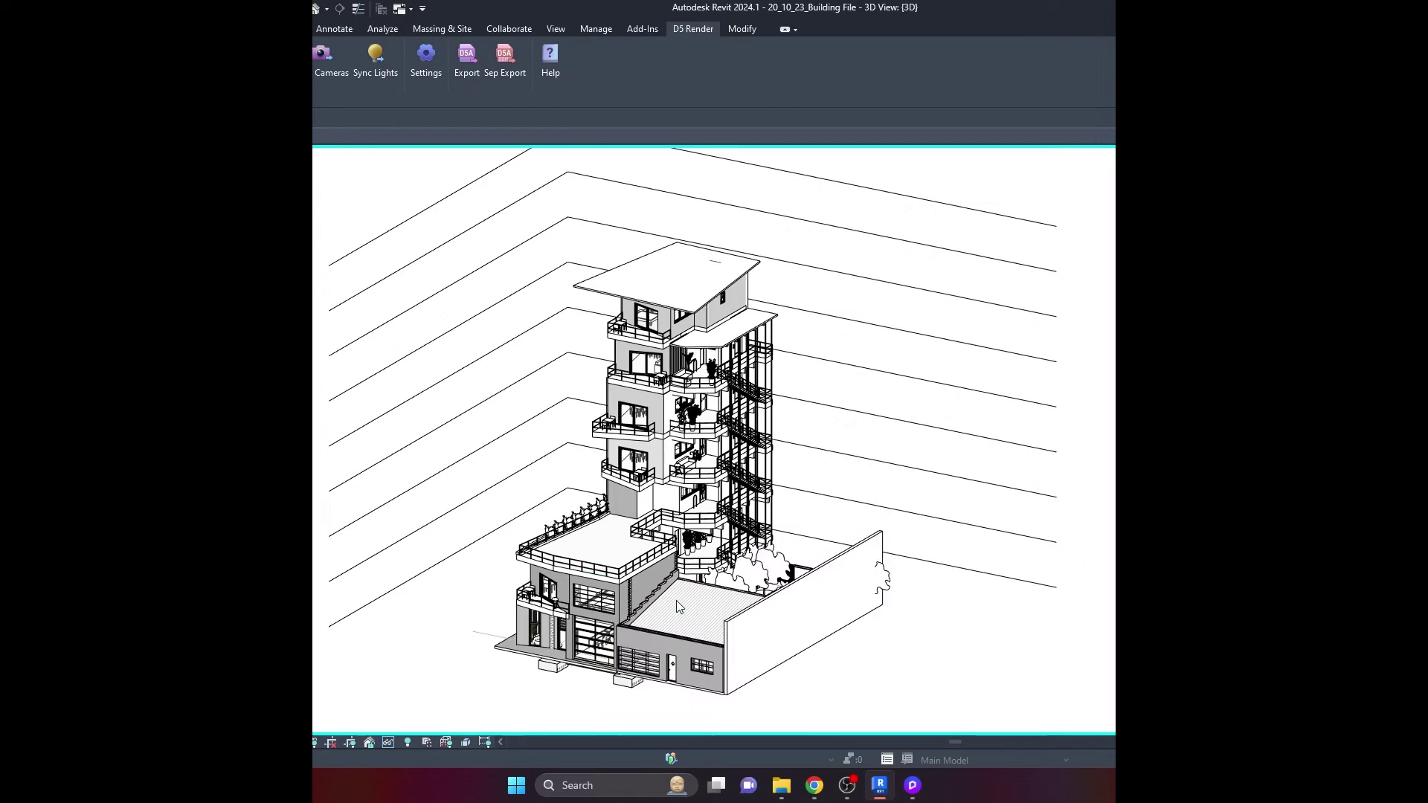
scroll(664, 234, up, 2)
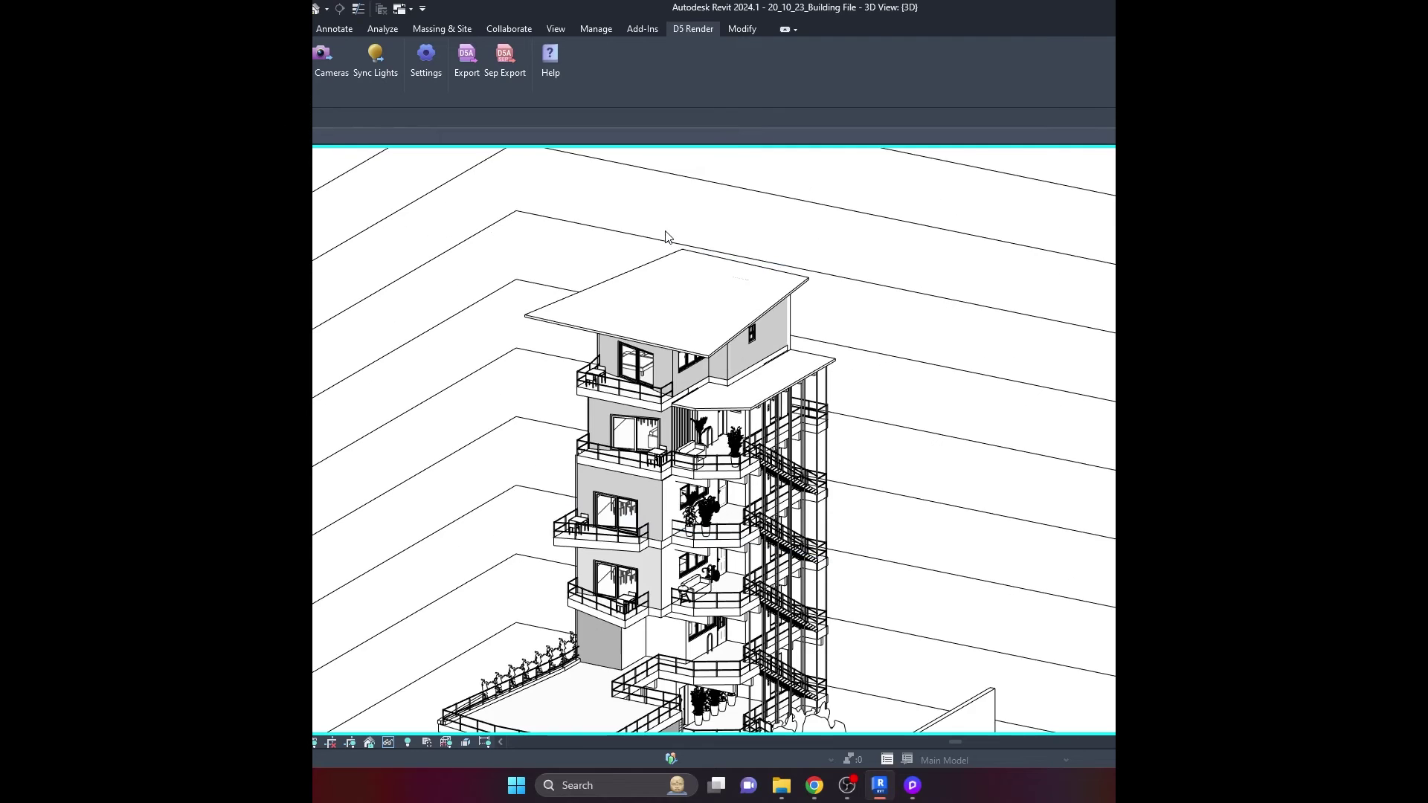
scroll(597, 211, down, 3)
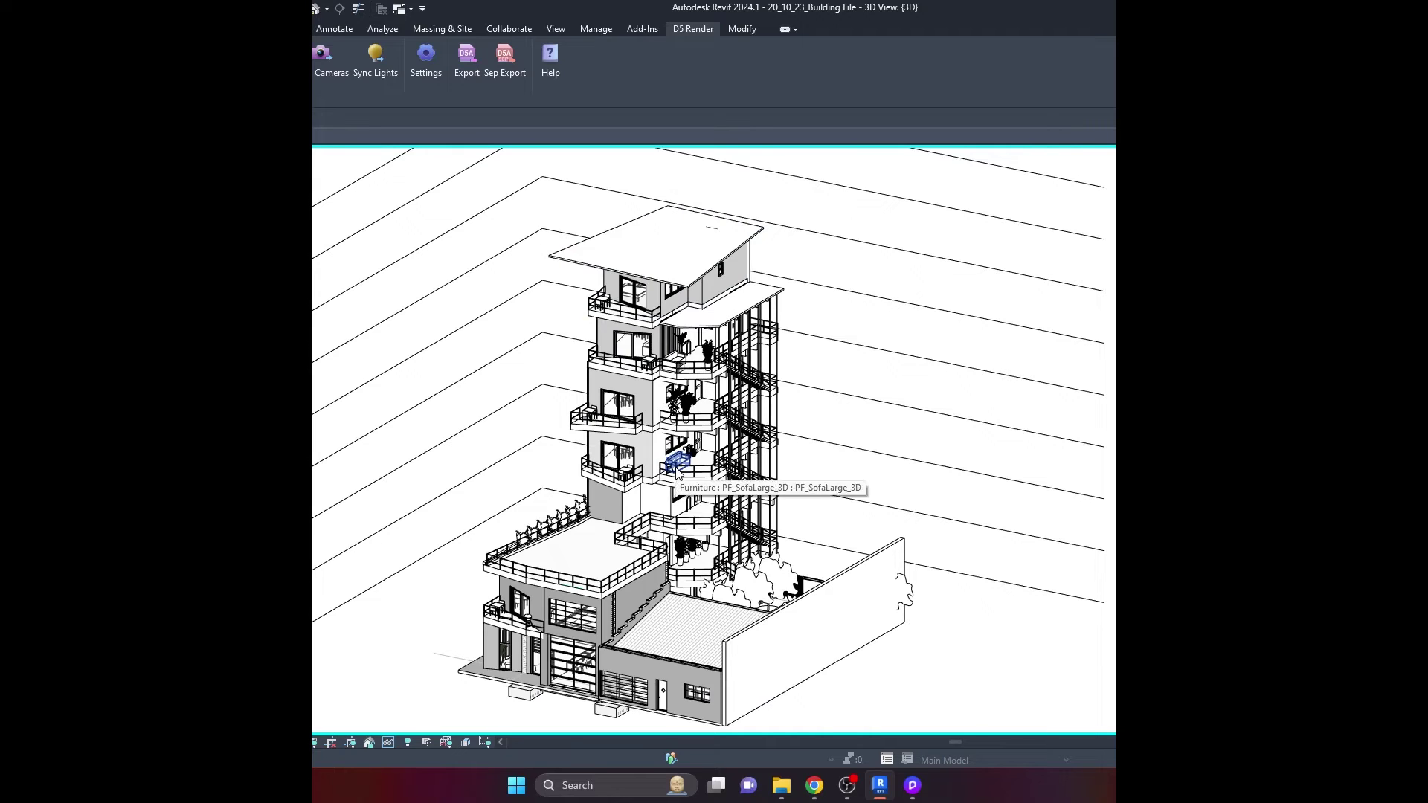
click(559, 251)
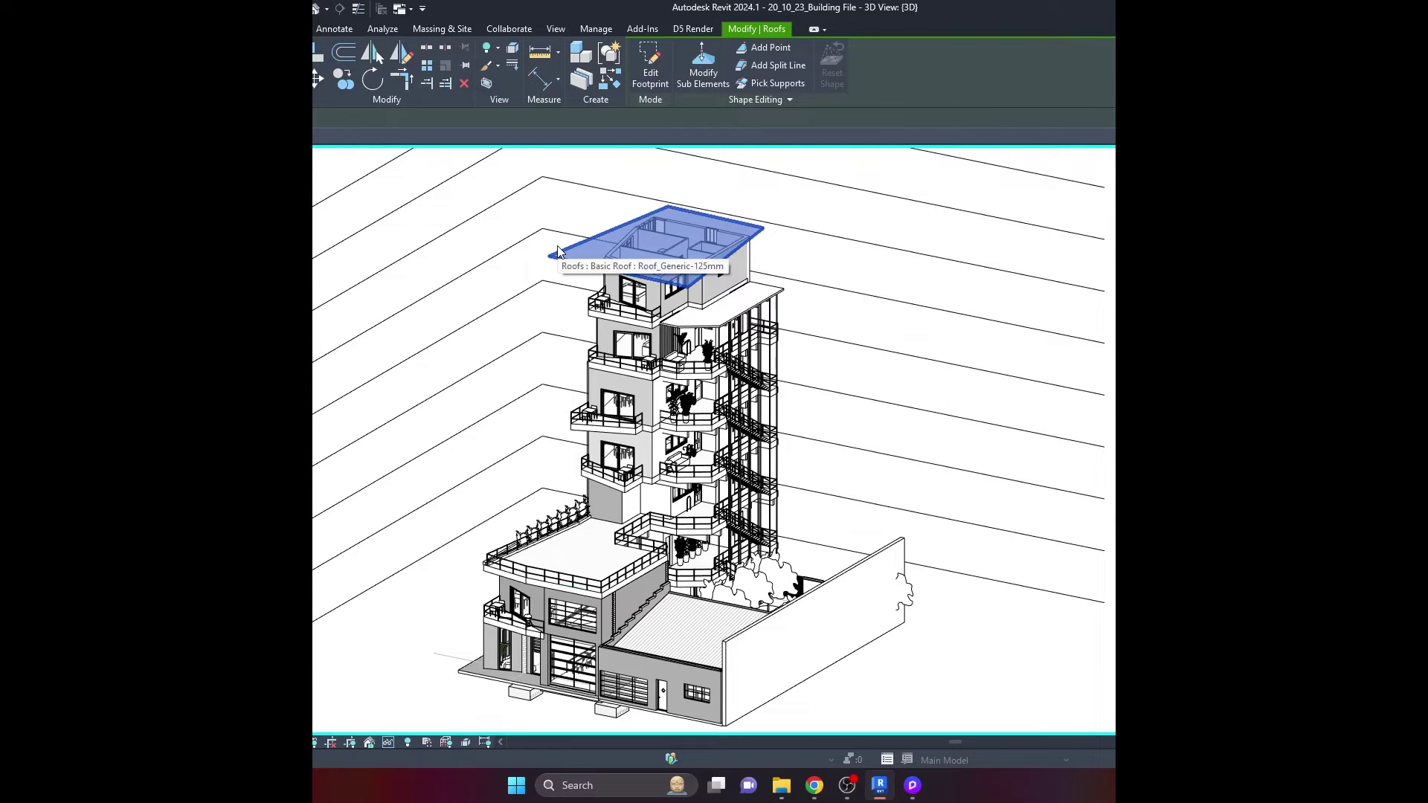
key(Delete)
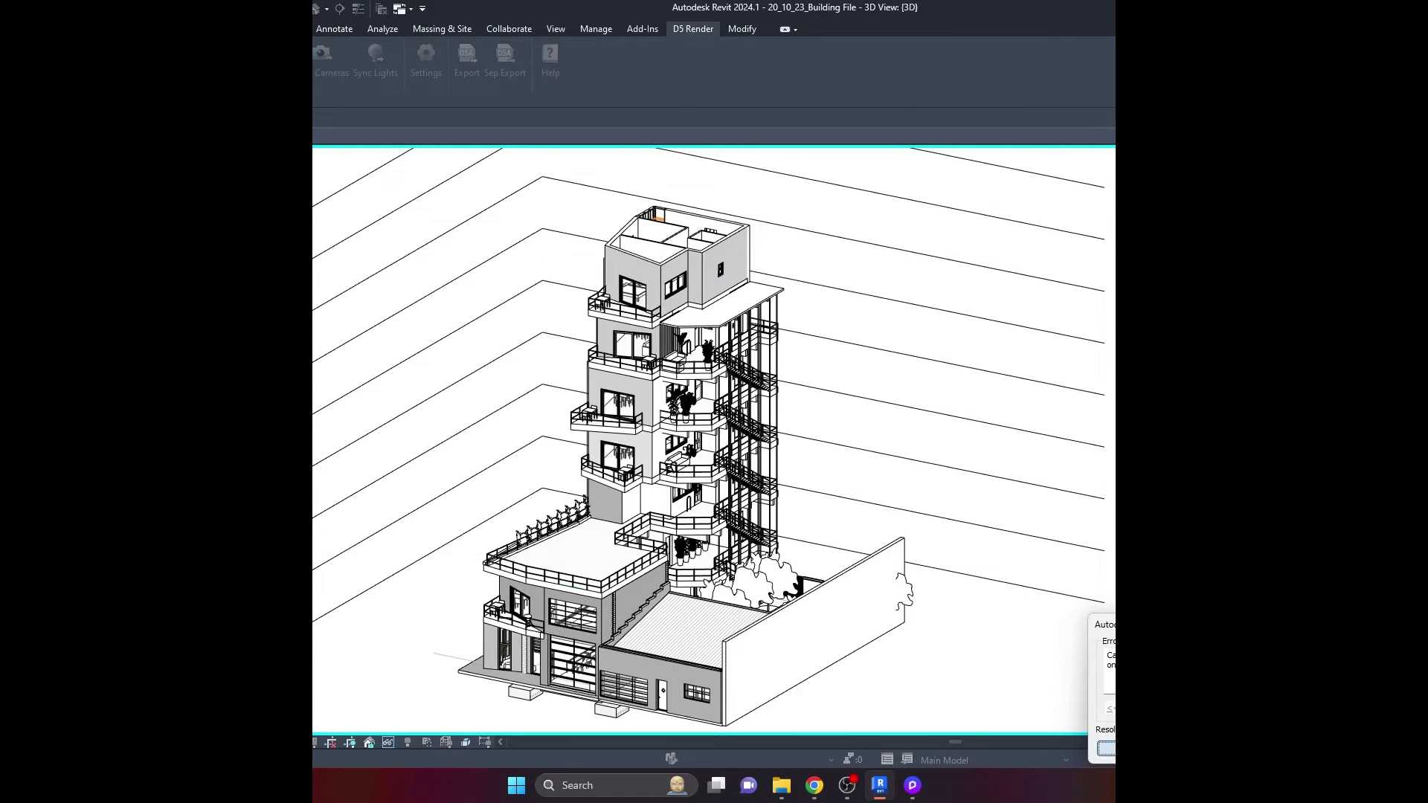
click(1106, 748)
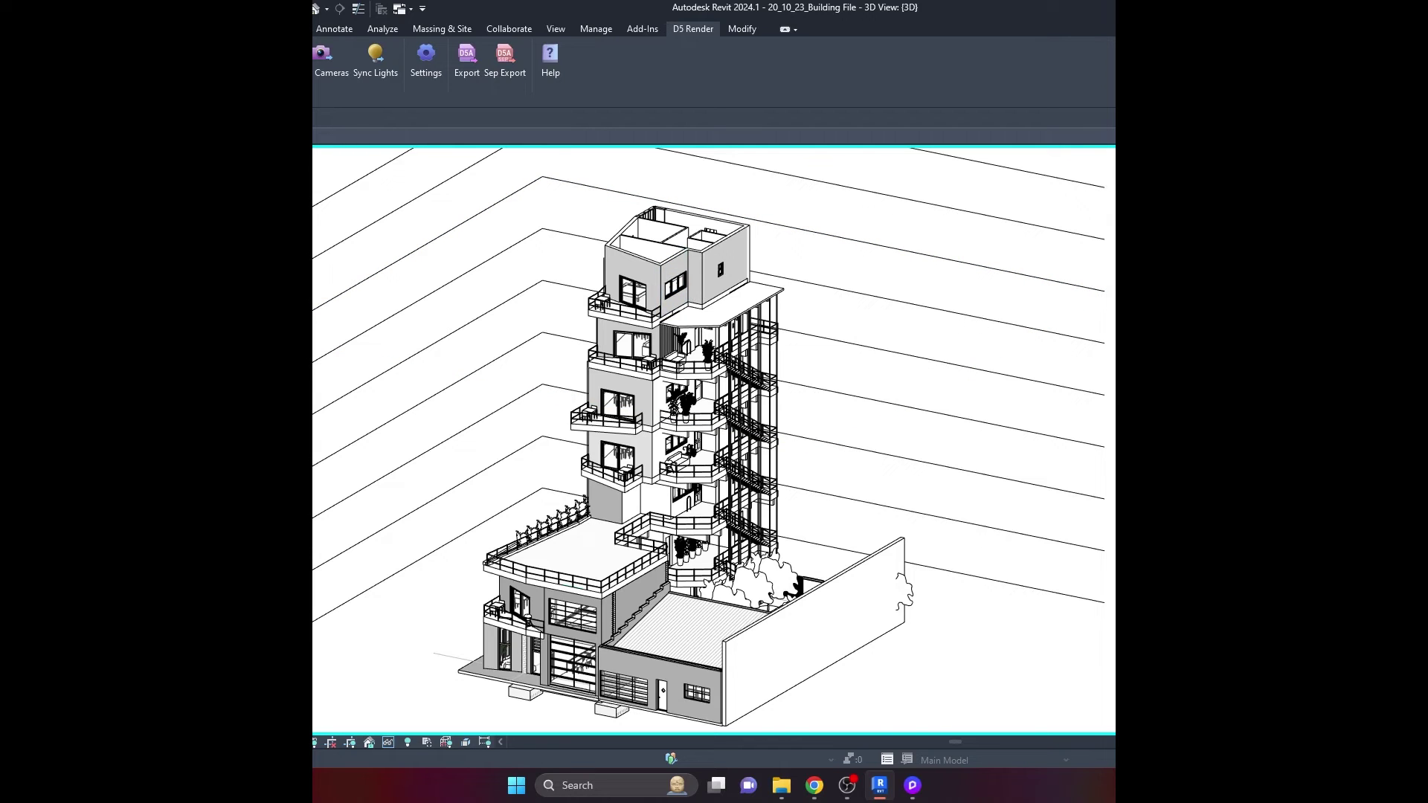
- Switch to D5 Render and fly up around the top of the tower to examine its roofs
click(904, 783)
scroll(643, 439, down, 2)
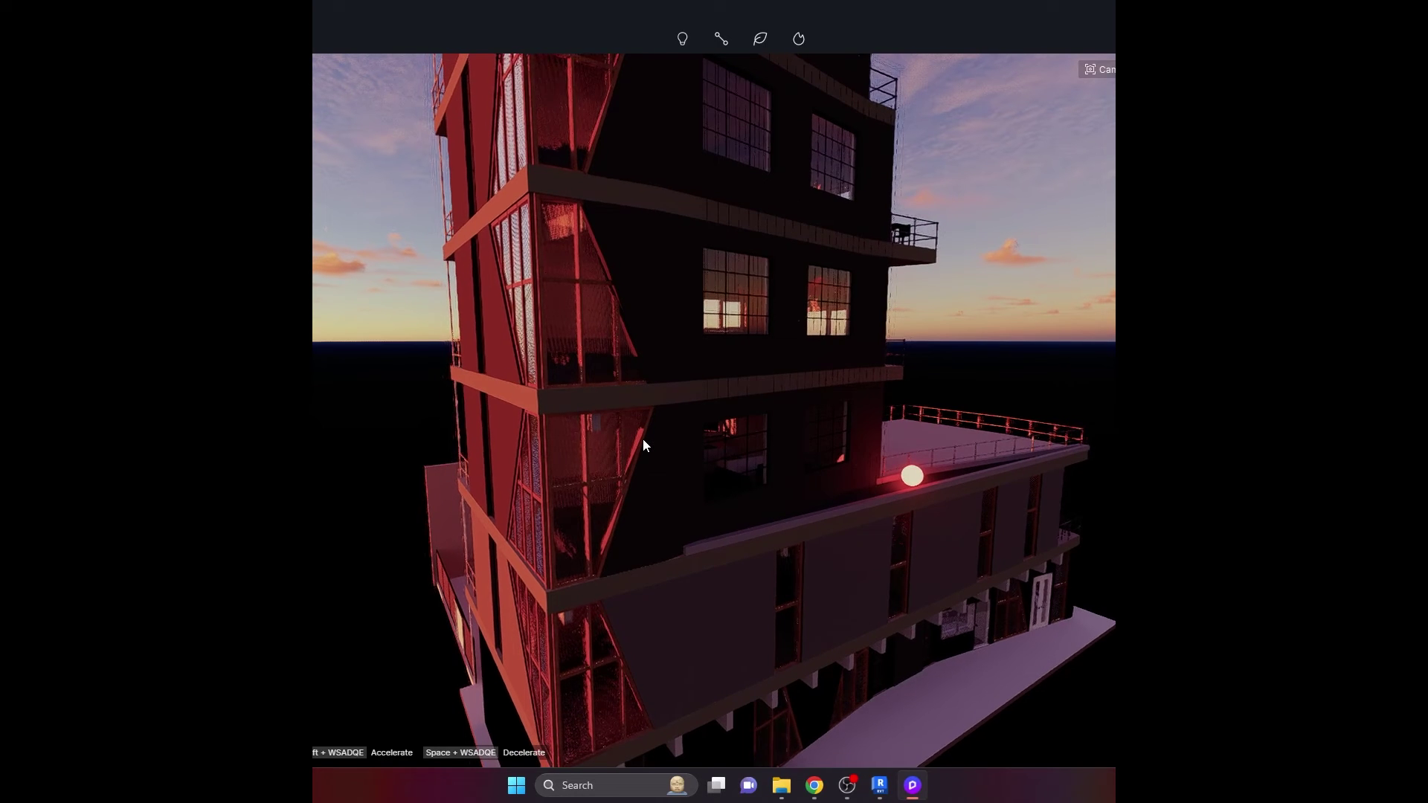
key(e)
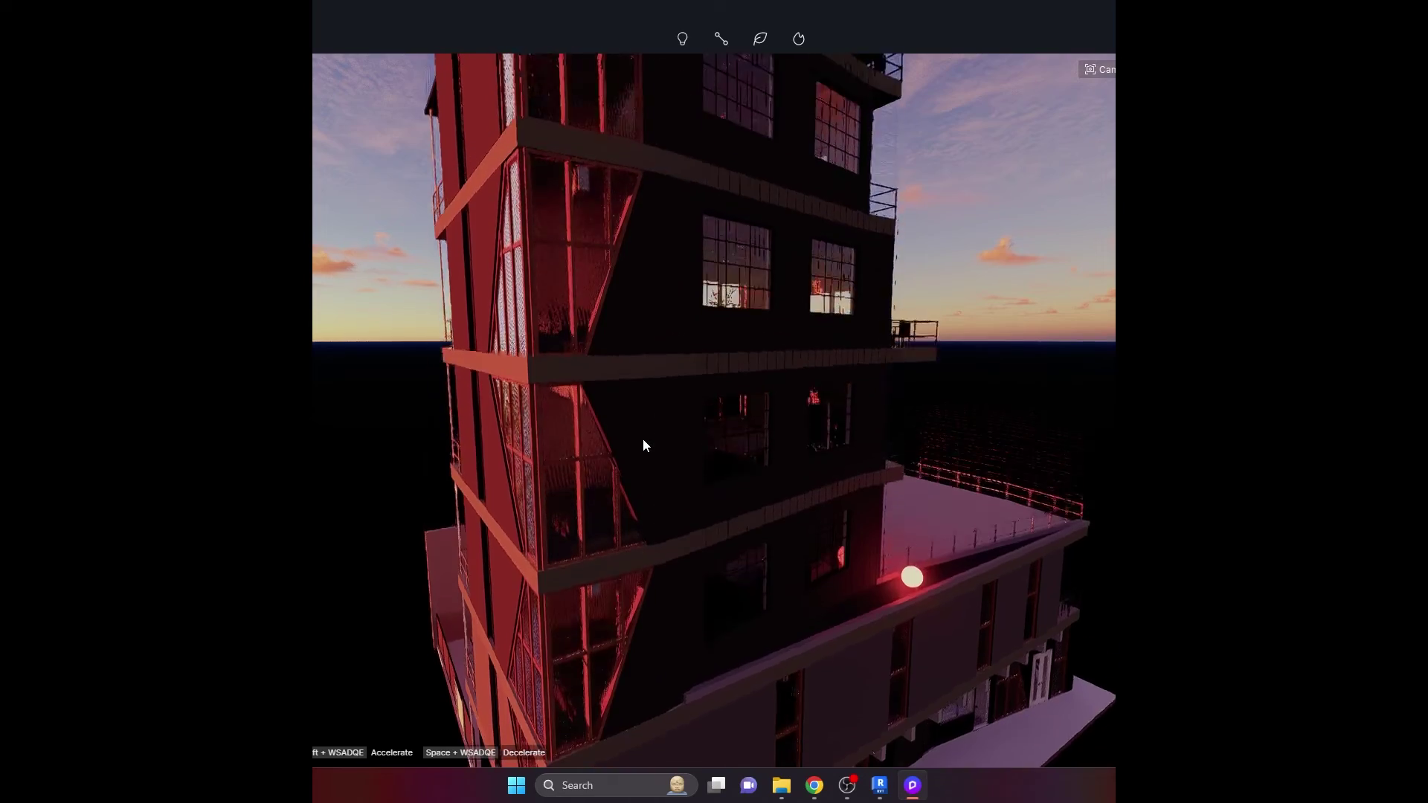
key(e)
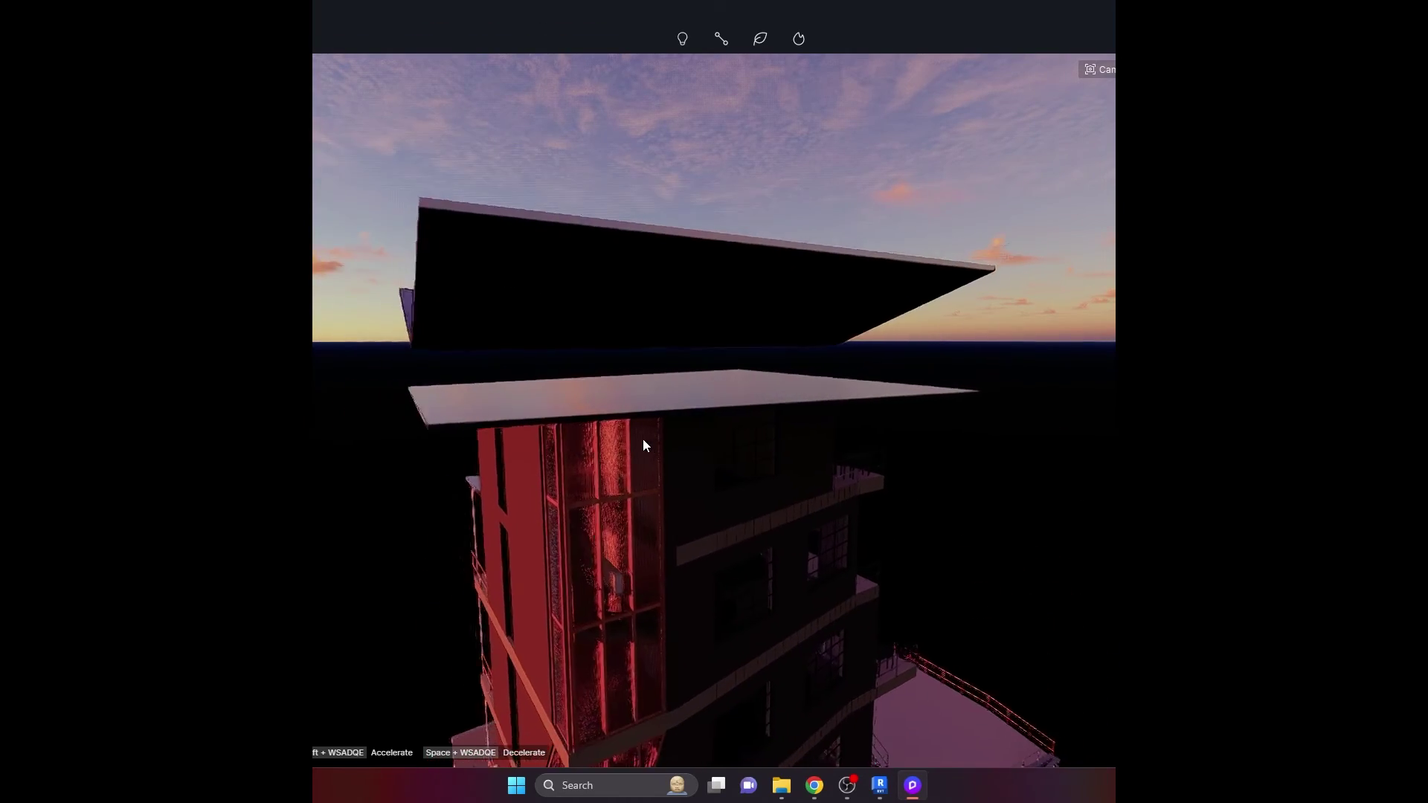
key(a)
right_drag(729, 453, 996, 463)
right_drag(556, 427, 647, 398)
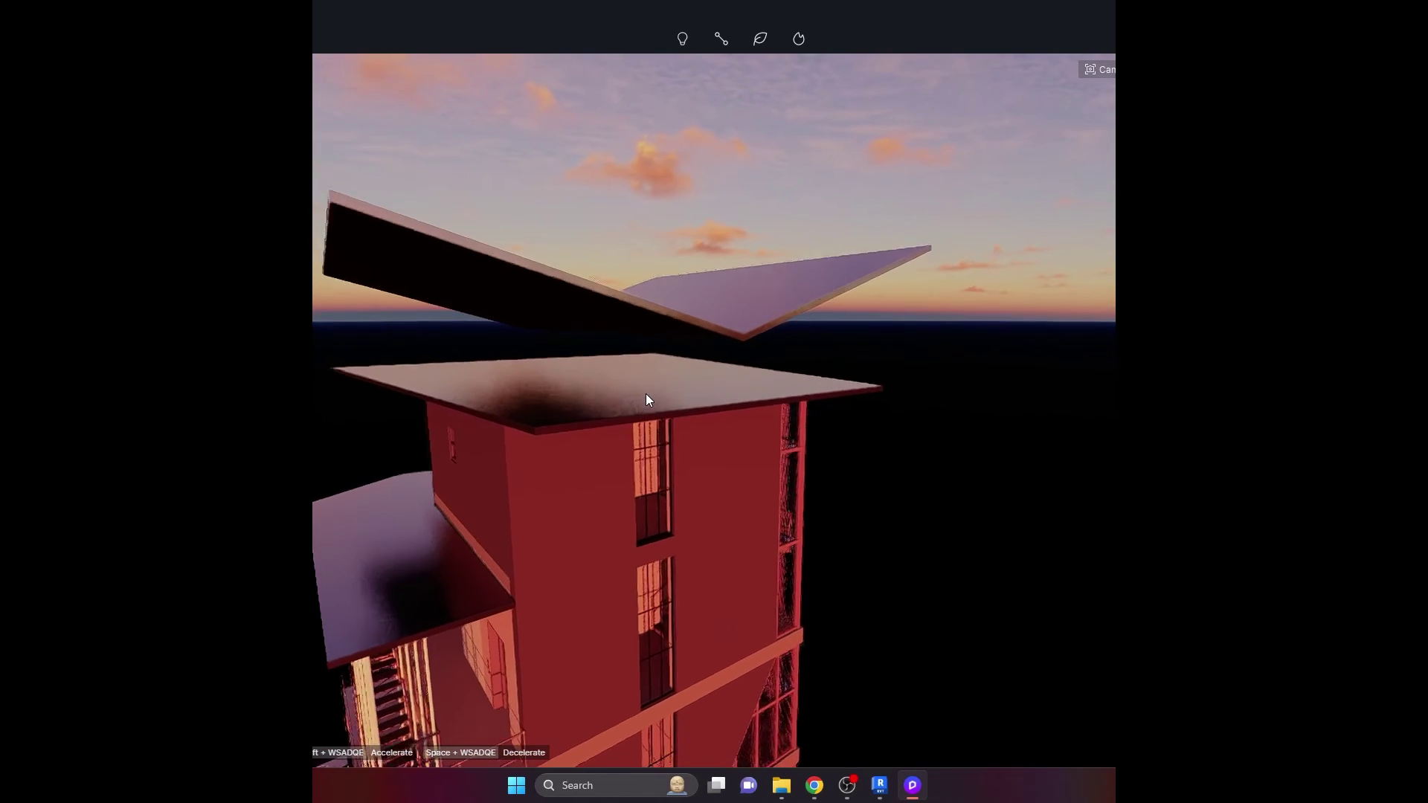
key(q)
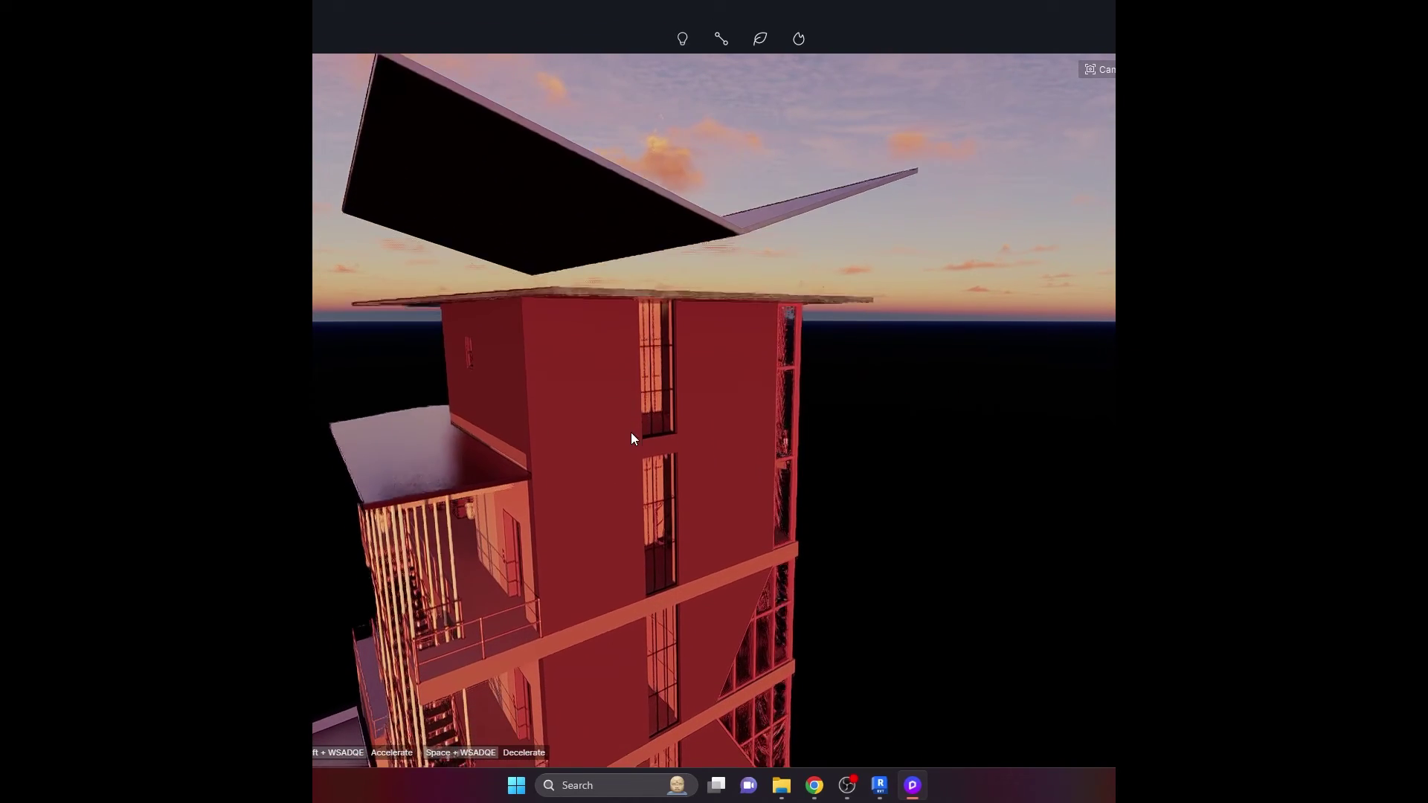
- Switch to Revit, dismiss the save reminder, reset the temporary hide and hide the V-shaped roof in the 3D view
click(880, 786)
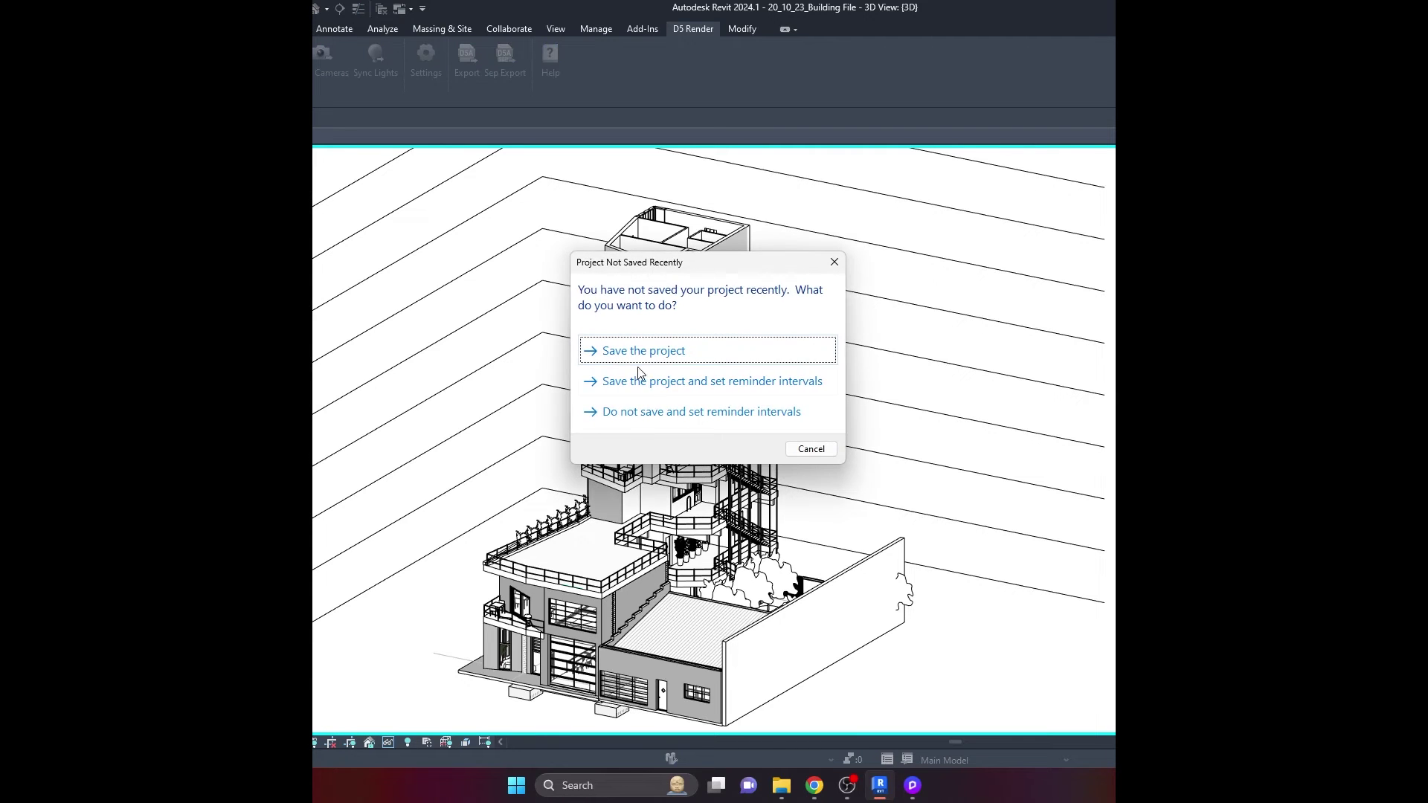
click(833, 262)
key(h)
key(r)
click(749, 204)
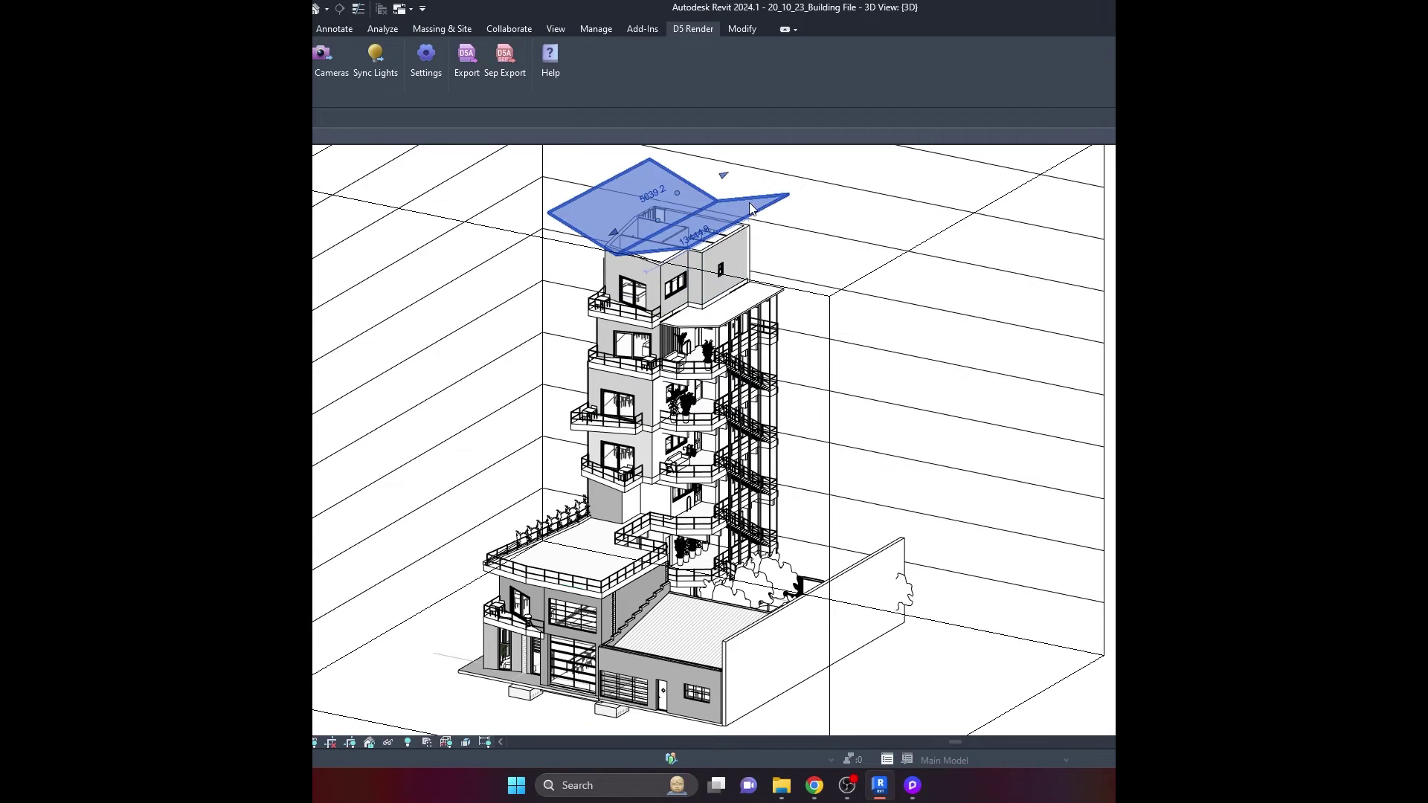
key(e)
key(h)
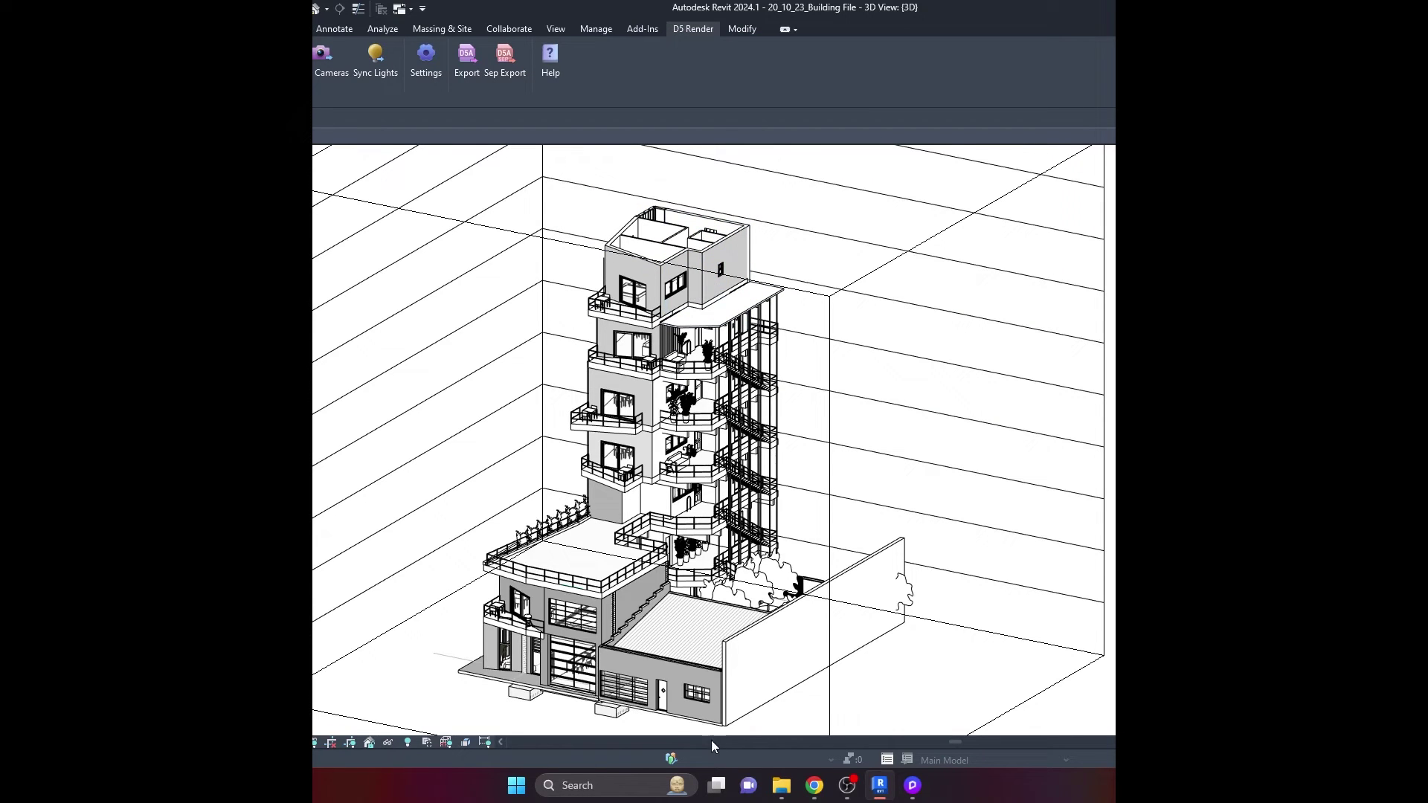
- Switch back and forth between D5 Render and Revit to compare the roofs on top of the tower
click(912, 786)
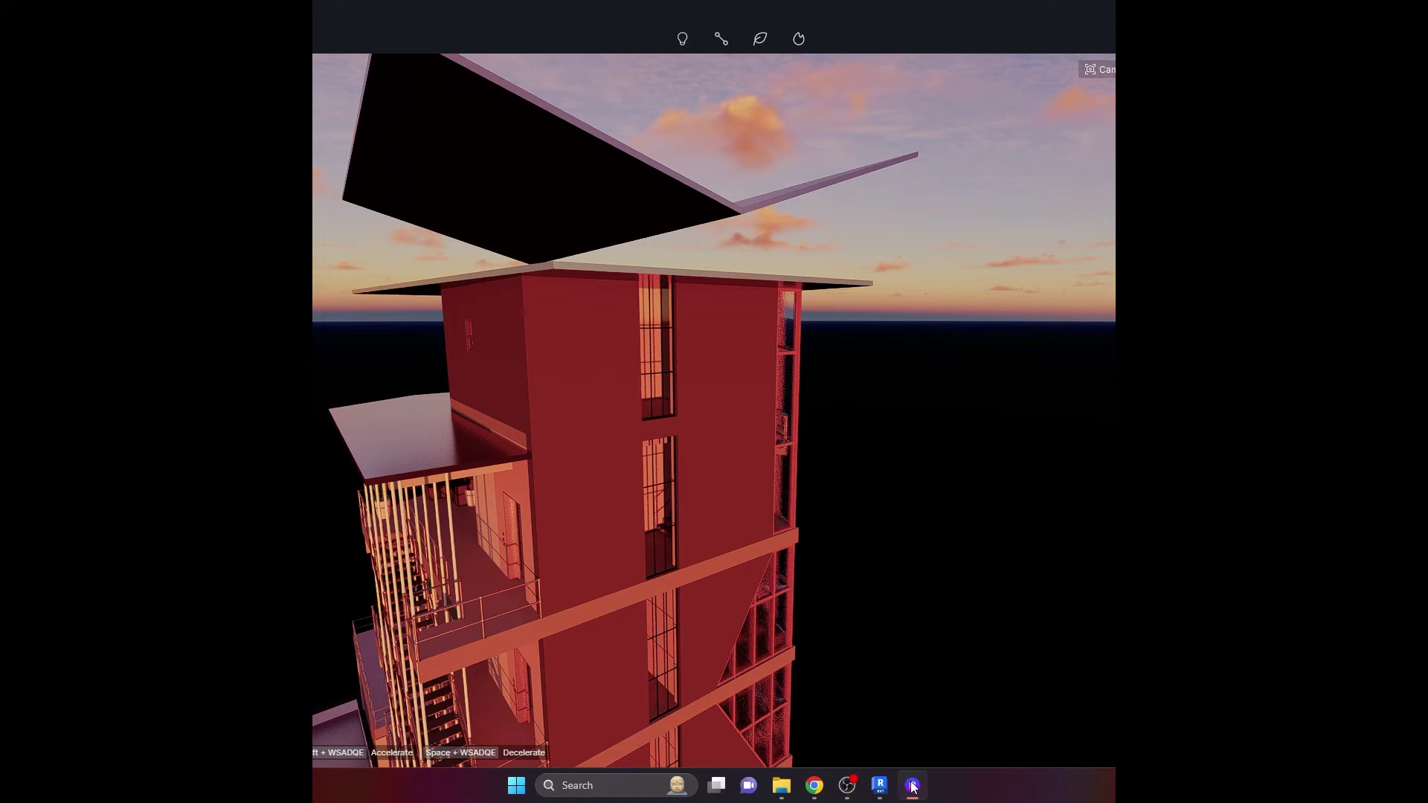
click(880, 785)
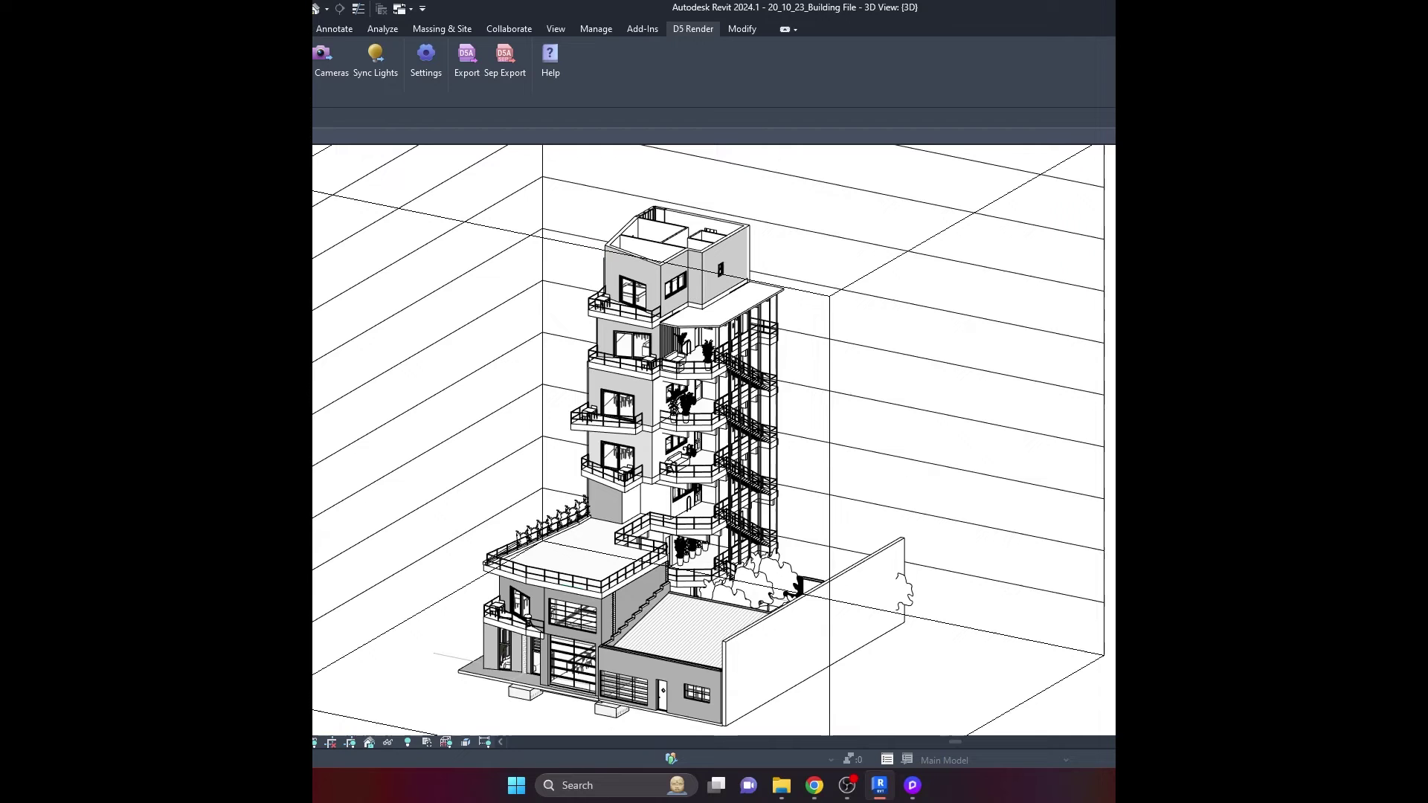
click(913, 785)
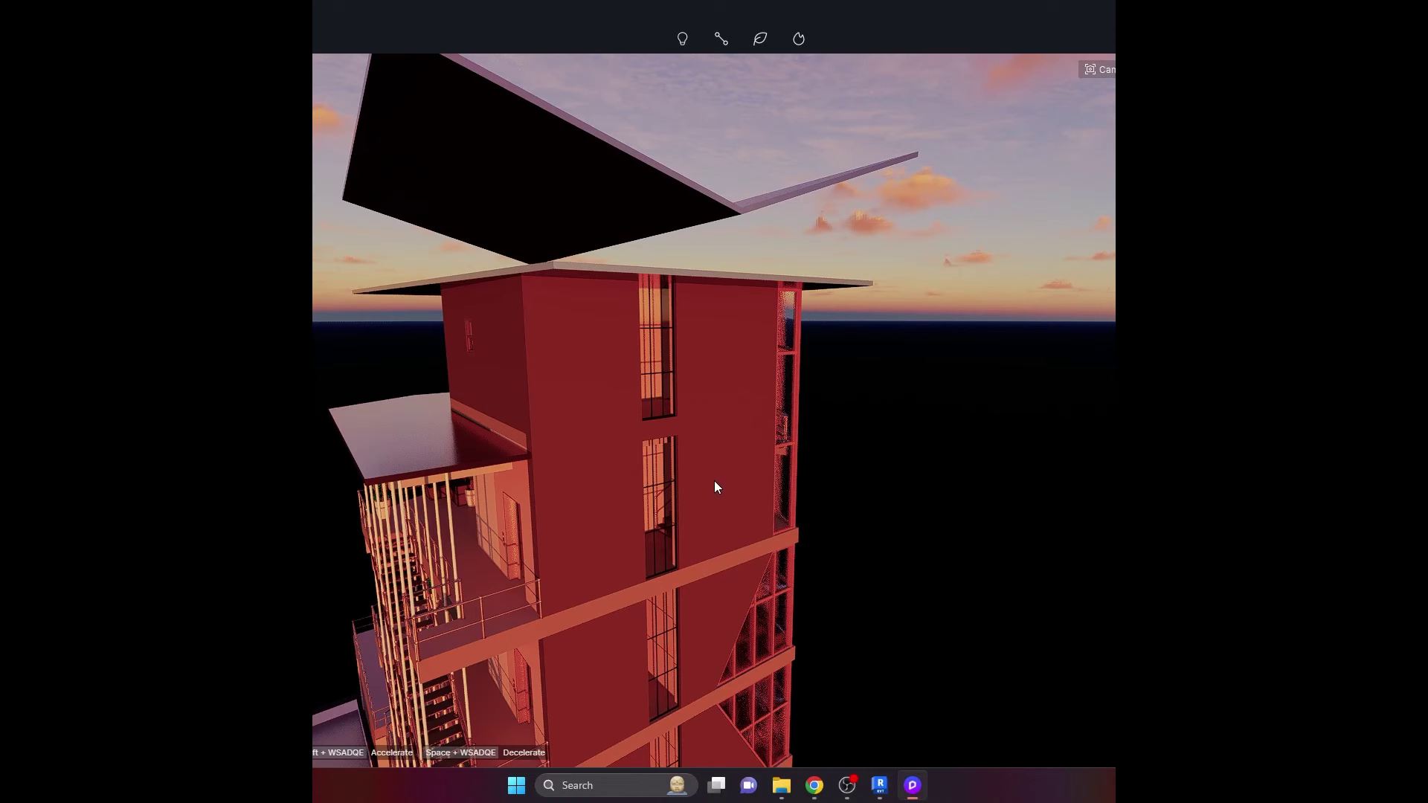
click(880, 785)
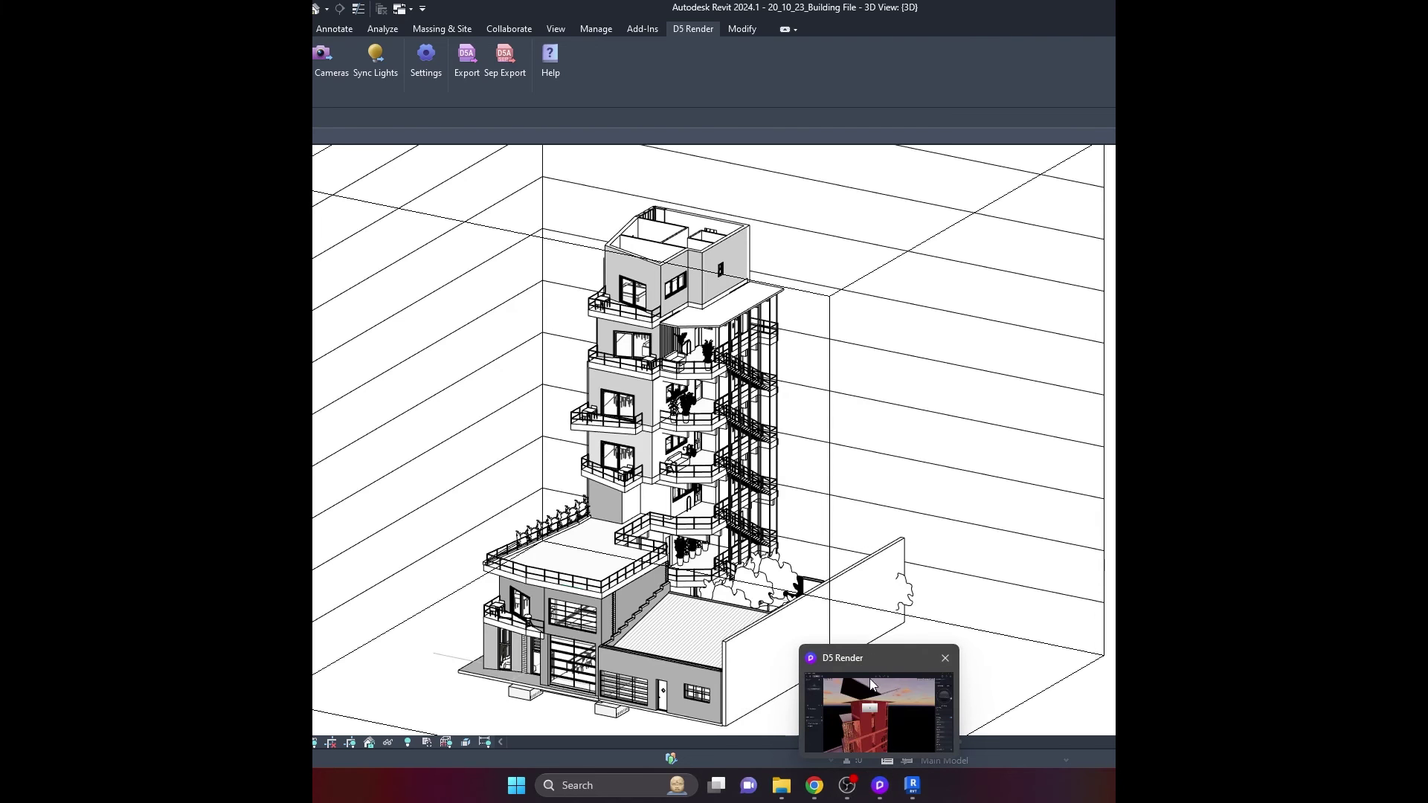
- Return to D5 Render and choose to wait for the unresponsive program
click(887, 793)
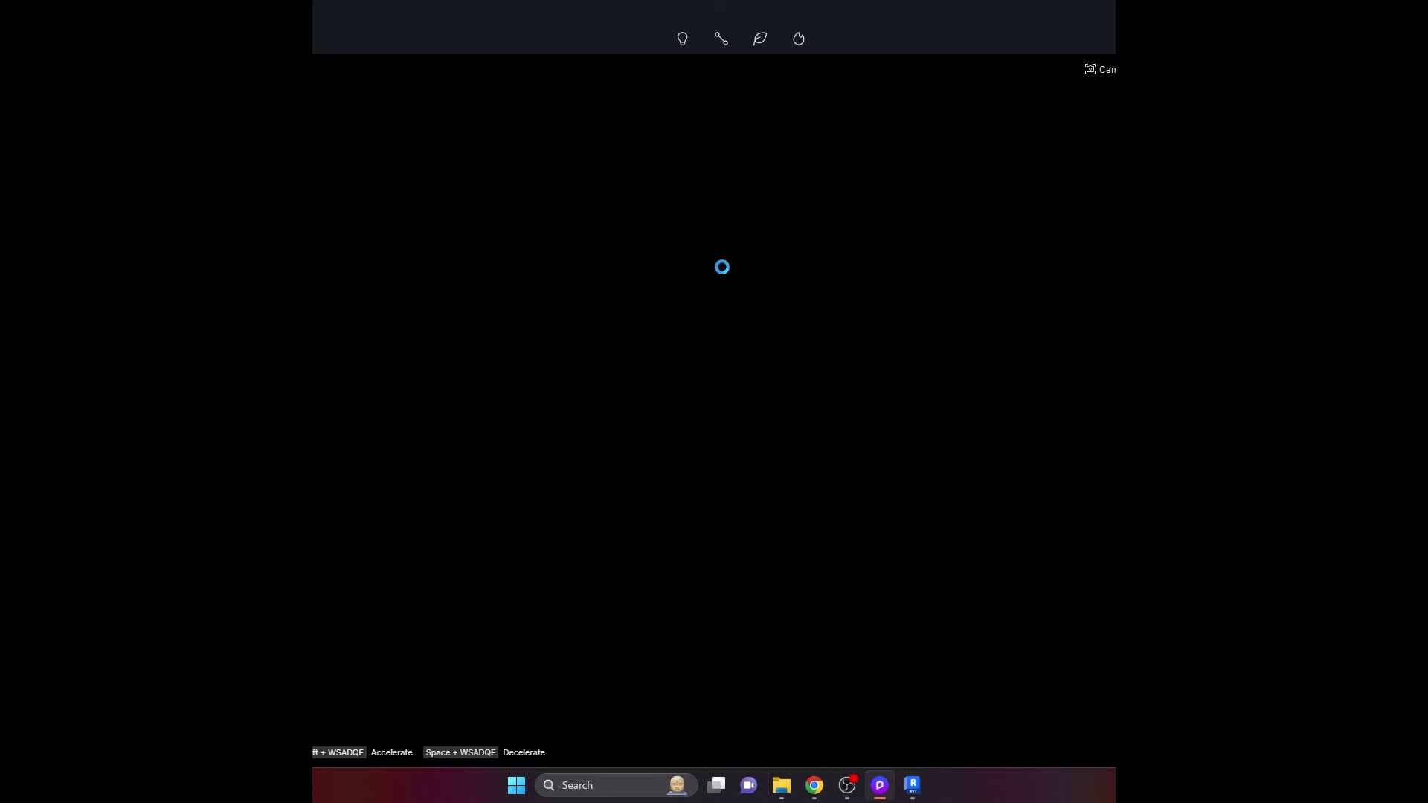
click(913, 785)
click(880, 786)
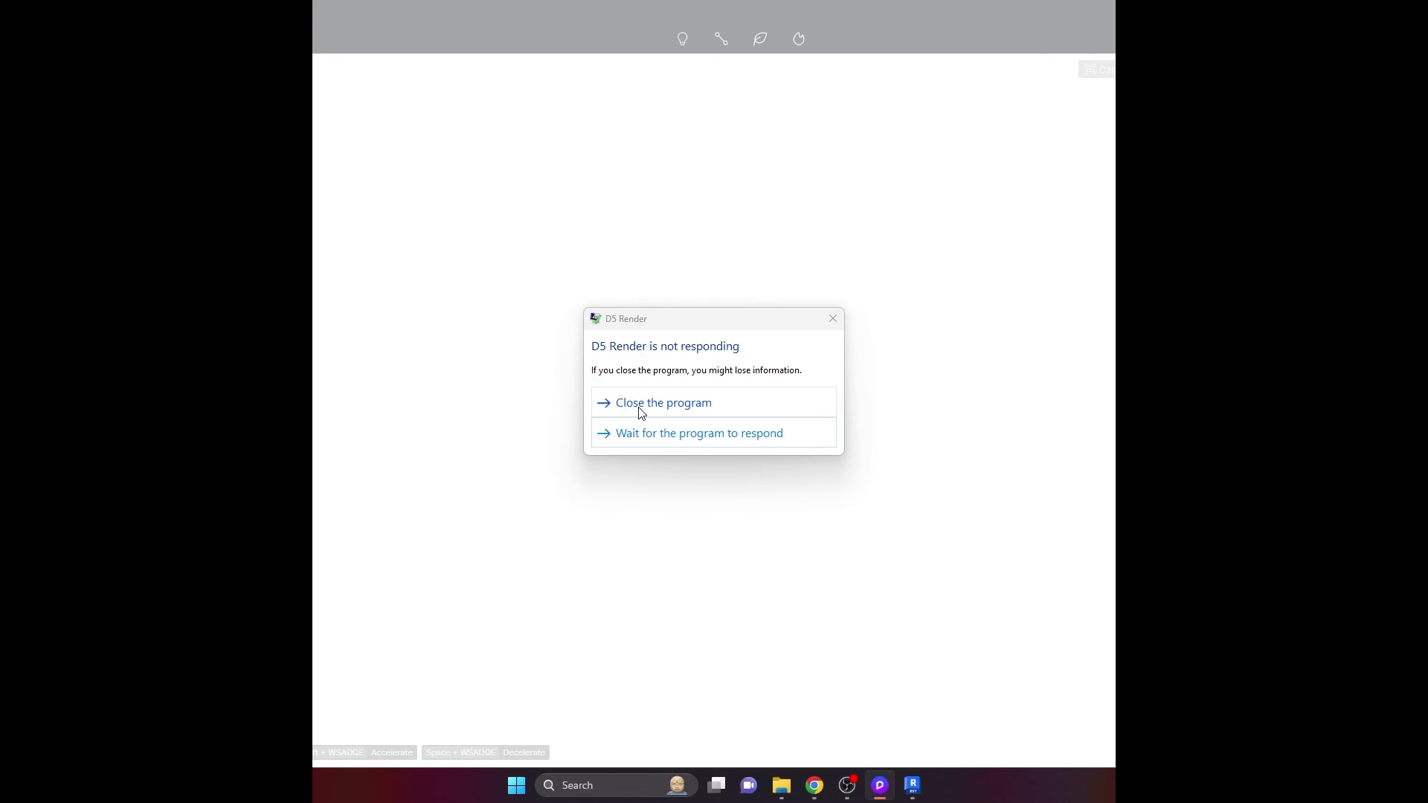
click(664, 434)
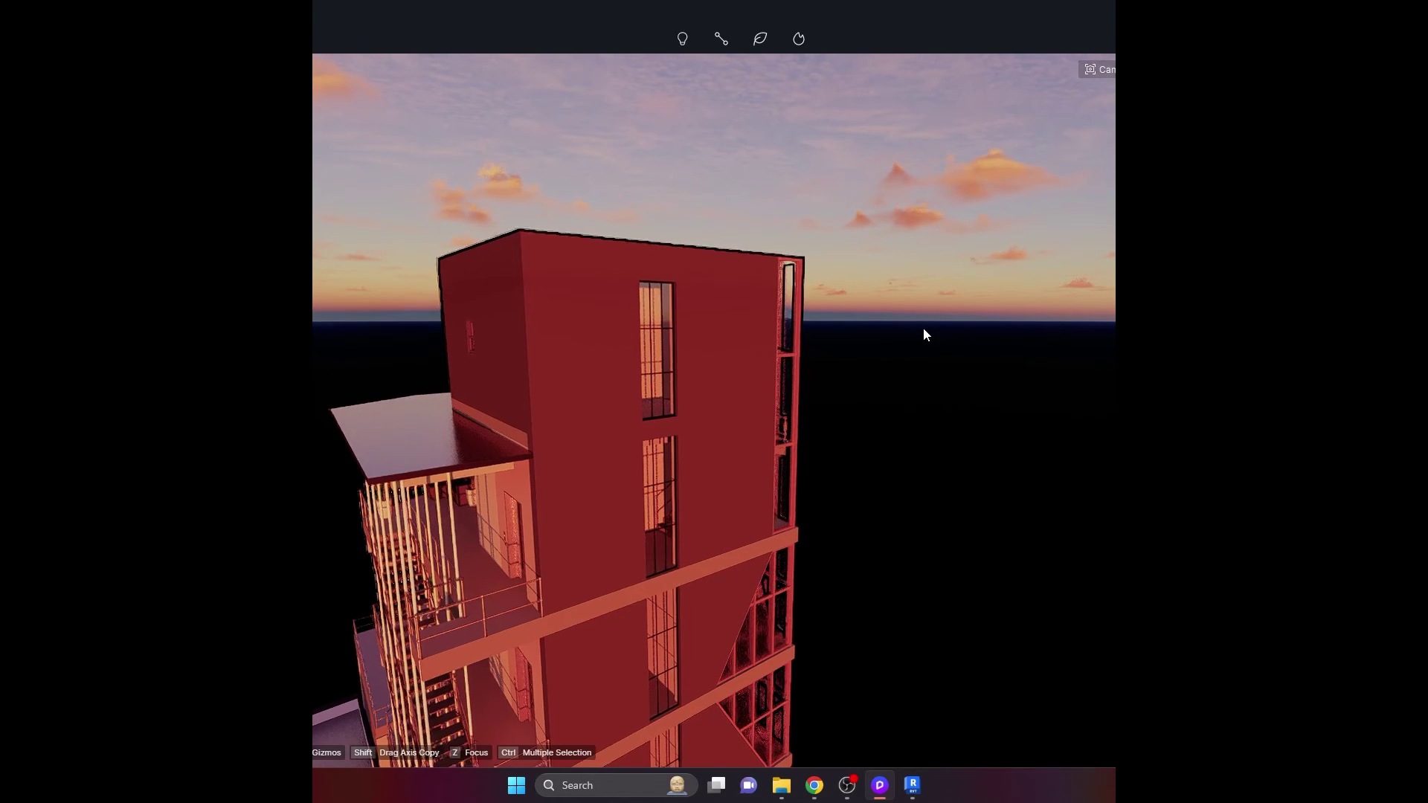
- Fly towards the top of the tower to check the roof changes and clear the model's selection
key(a)
key(w)
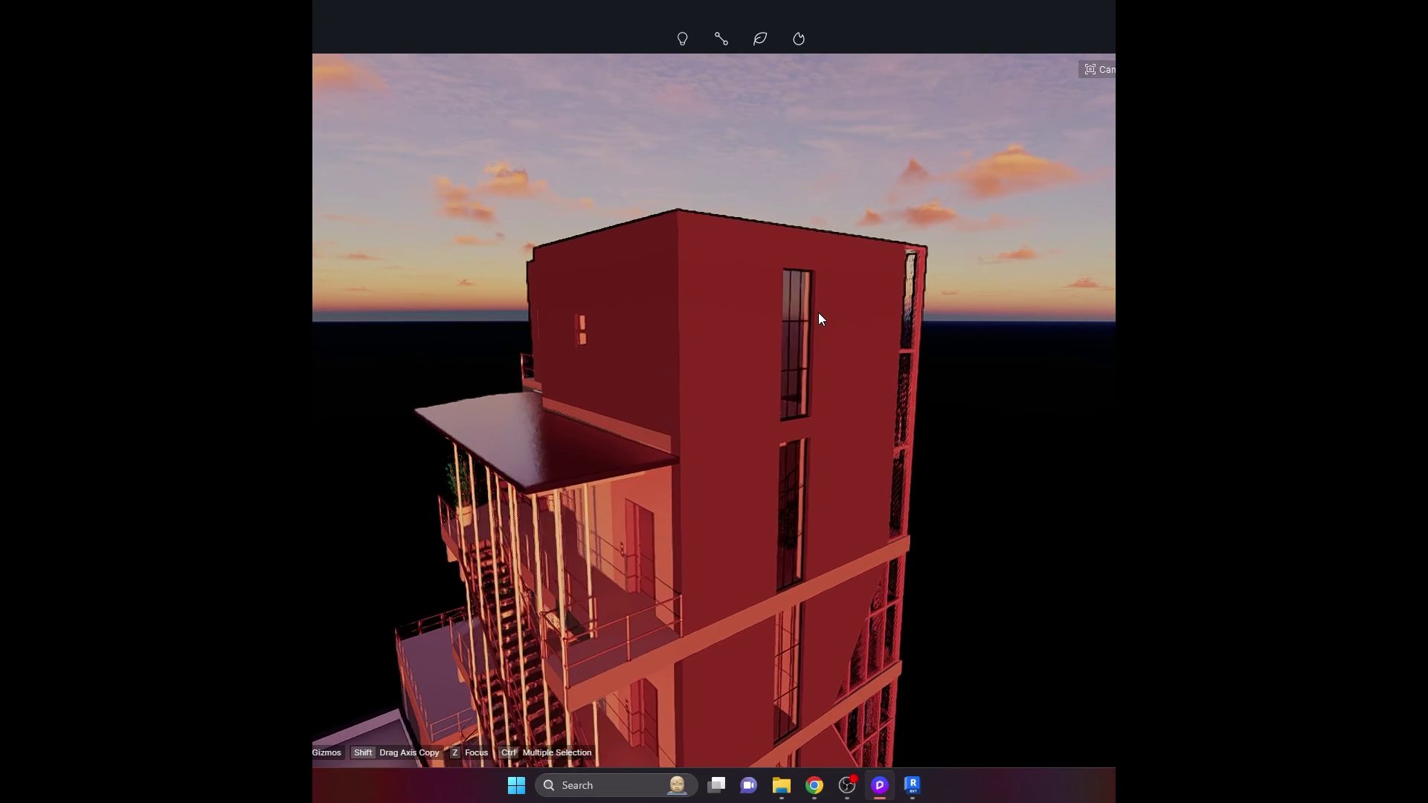
key(q)
key(q)
key(w)
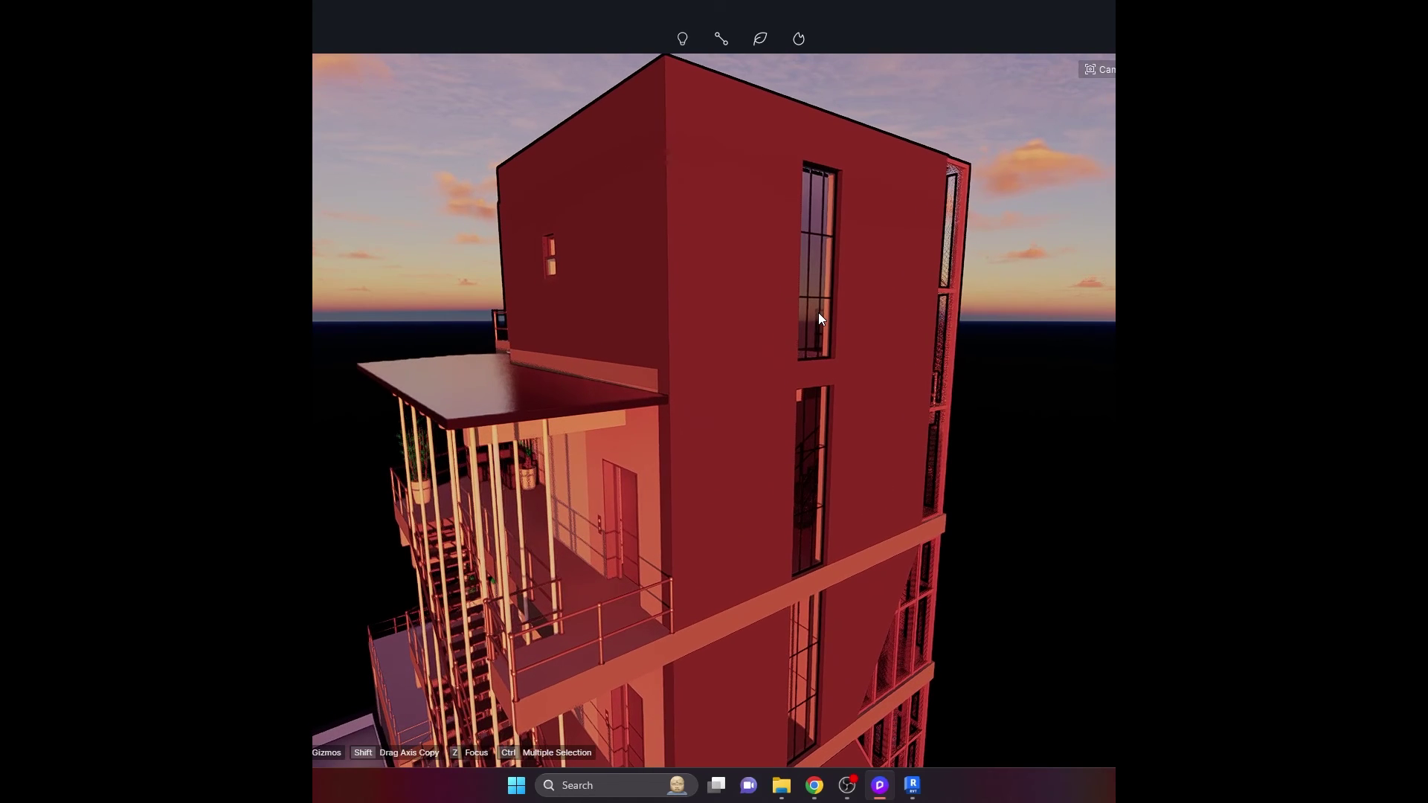
key(Delete)
- Fly the camera in and down along the tower's exterior stair side to examine its landings and facade
right_drag(855, 375, 1002, 387)
scroll(1001, 386, up, 3)
right_drag(599, 308, 895, 330)
key(q)
key(w)
key(w)
key(e)
key(s)
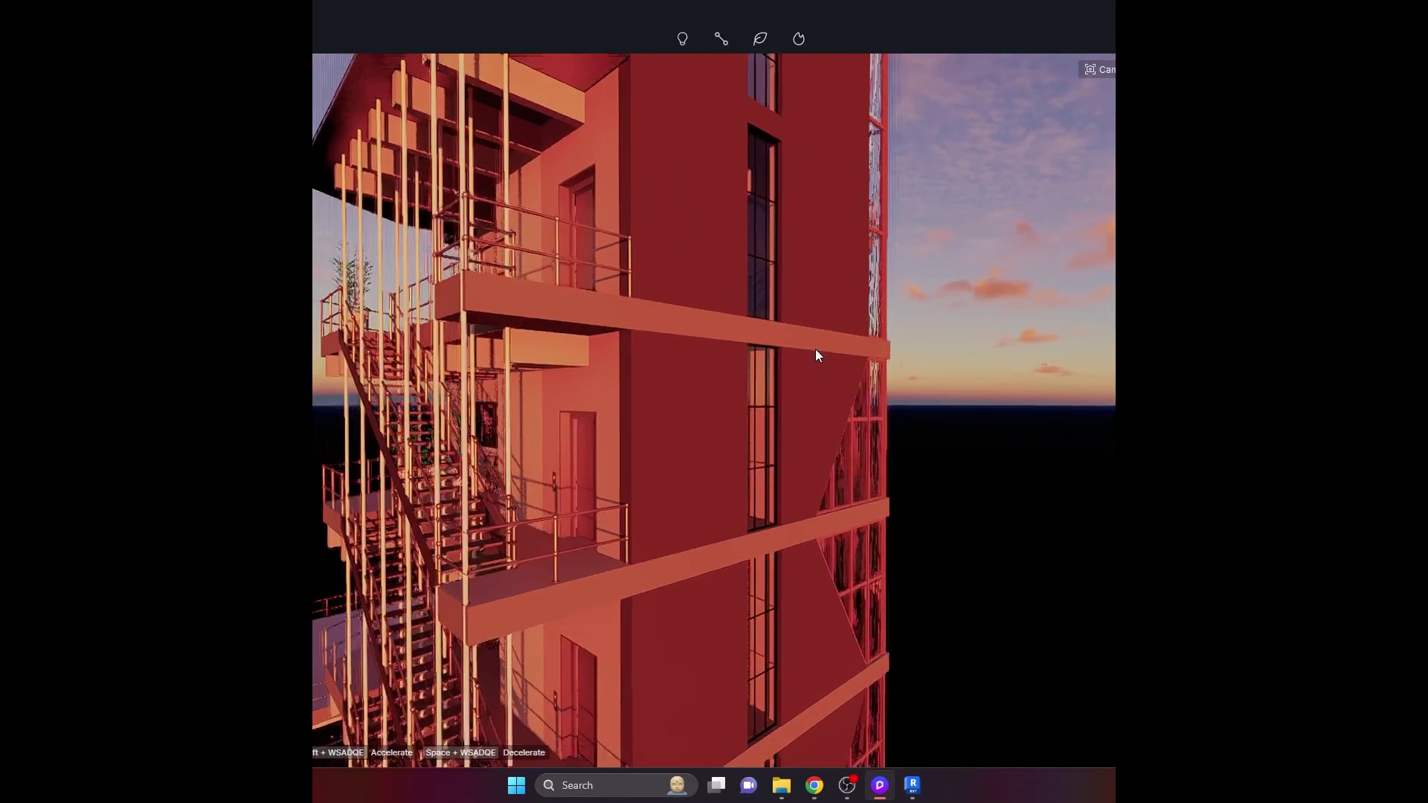
- Fly around to the tower's glazed corner and pull back to examine the whole building with the glowing sphere
right_drag(560, 447, 833, 408)
key(a)
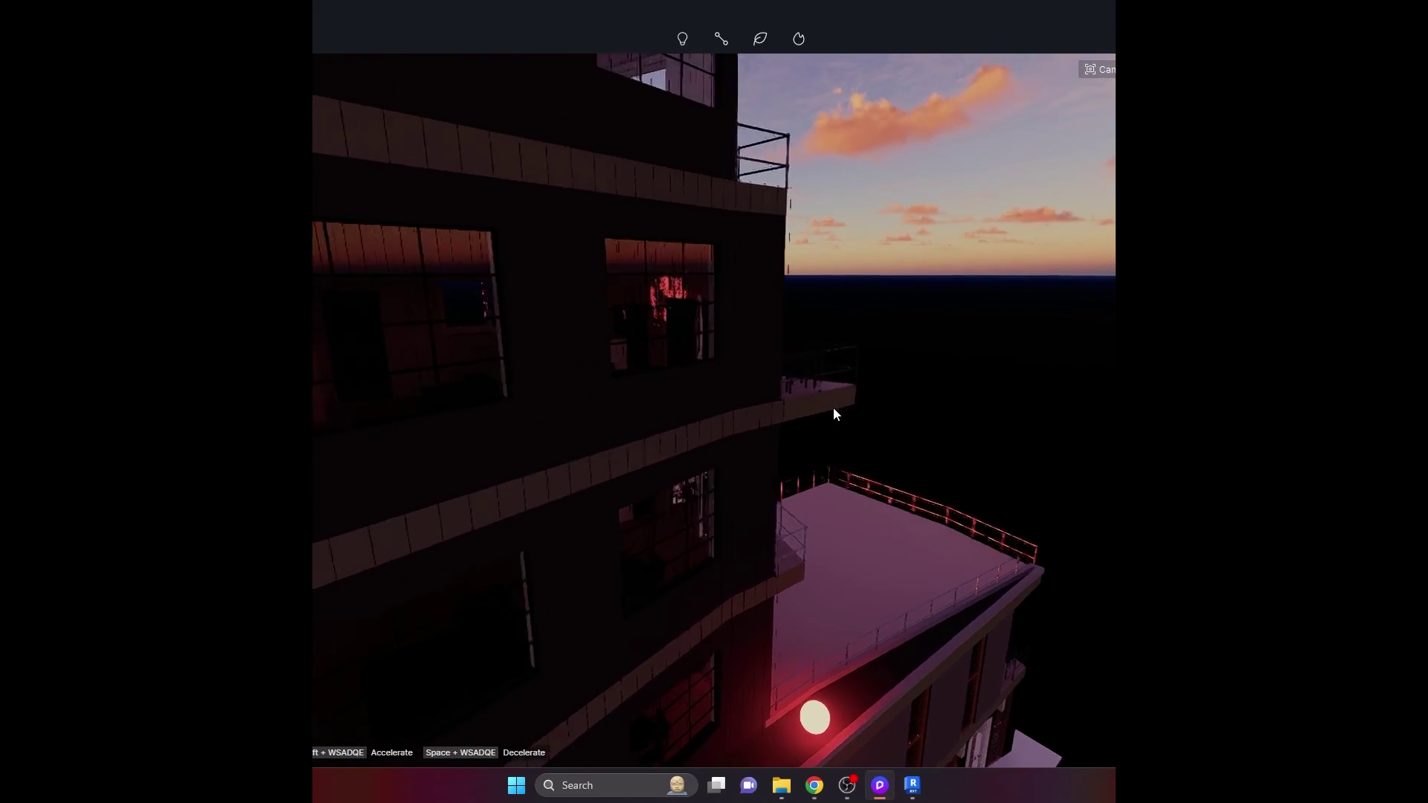
key(s)
right_drag(728, 393, 560, 406)
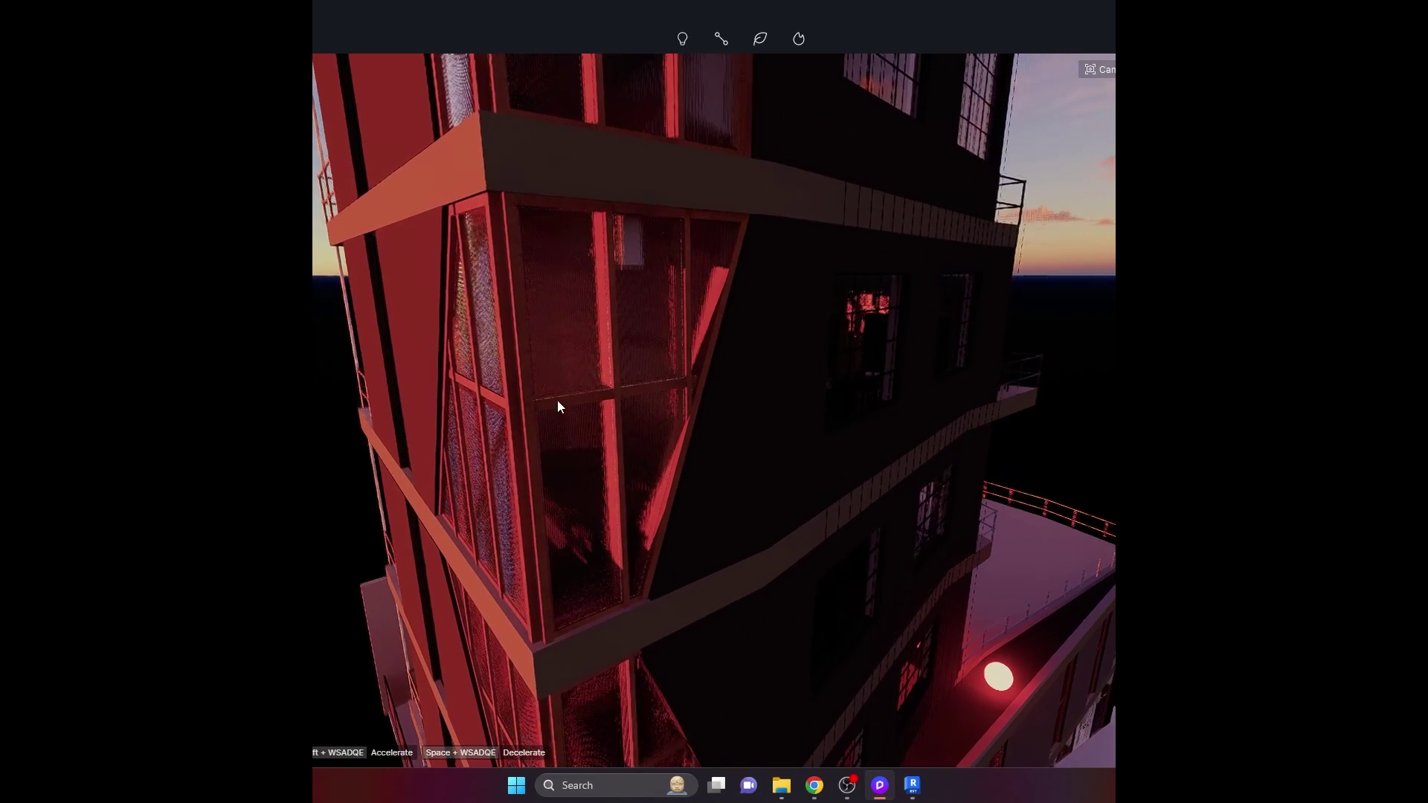
key(e)
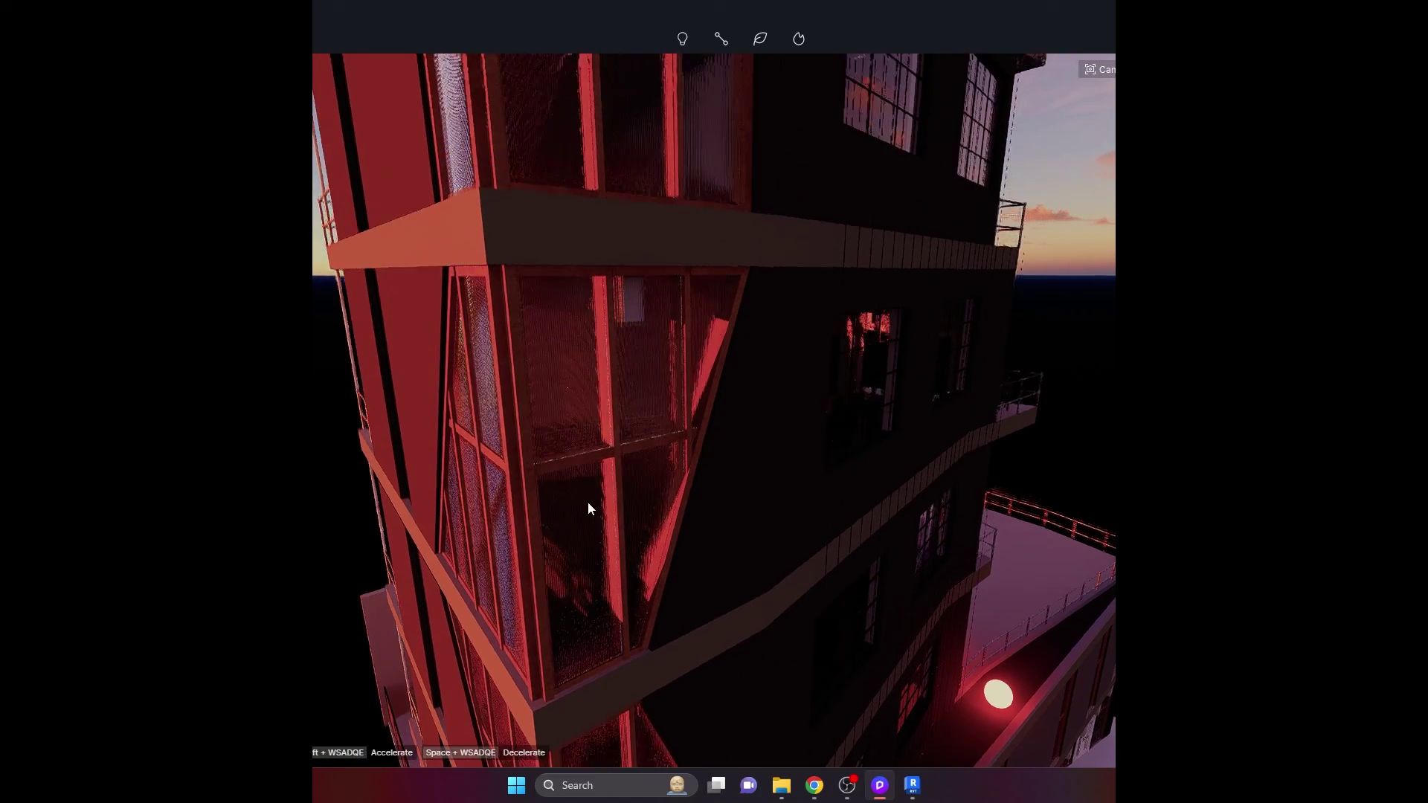
scroll(587, 499, down, 6)
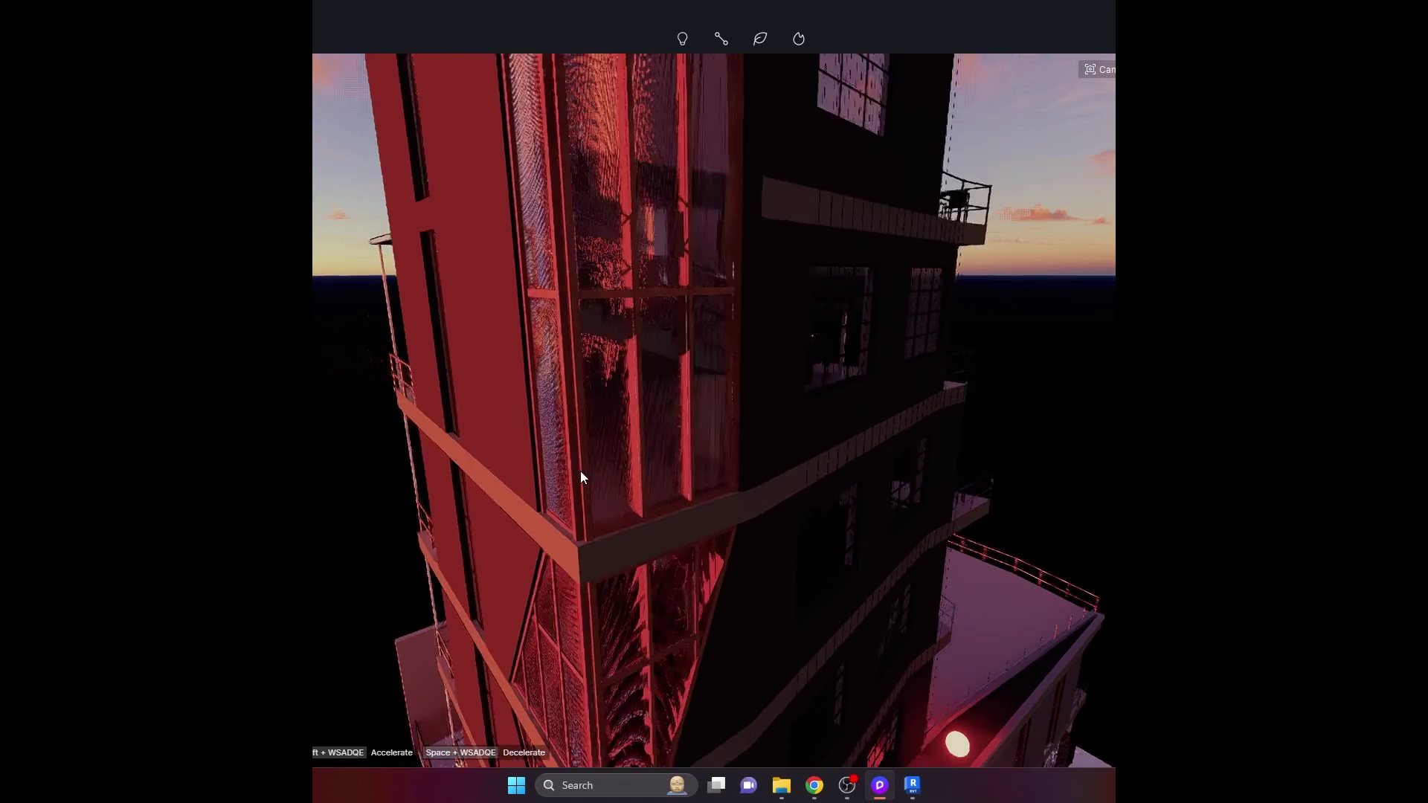
scroll(595, 516, down, 5)
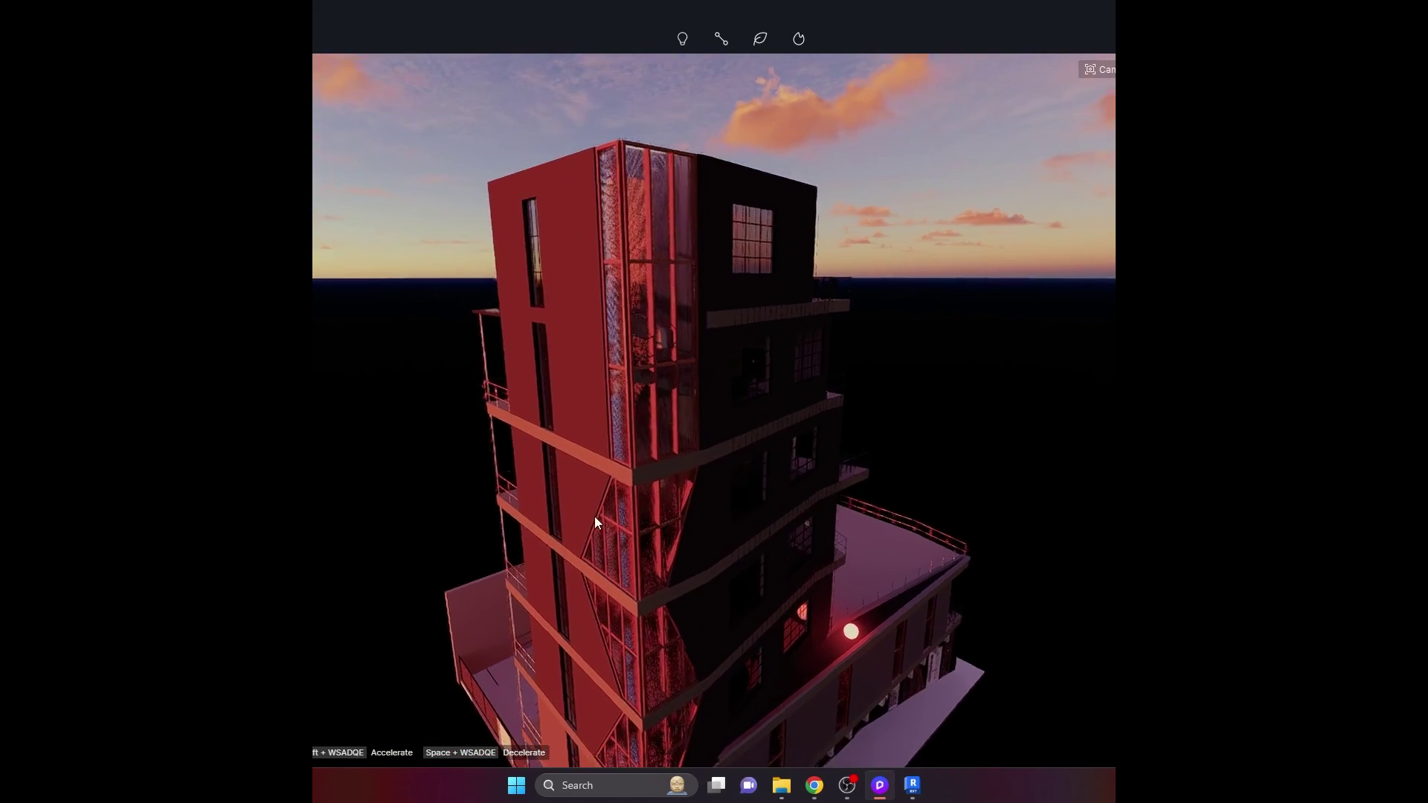
key(e)
key(q)
right_drag(757, 564, 806, 493)
key(q)
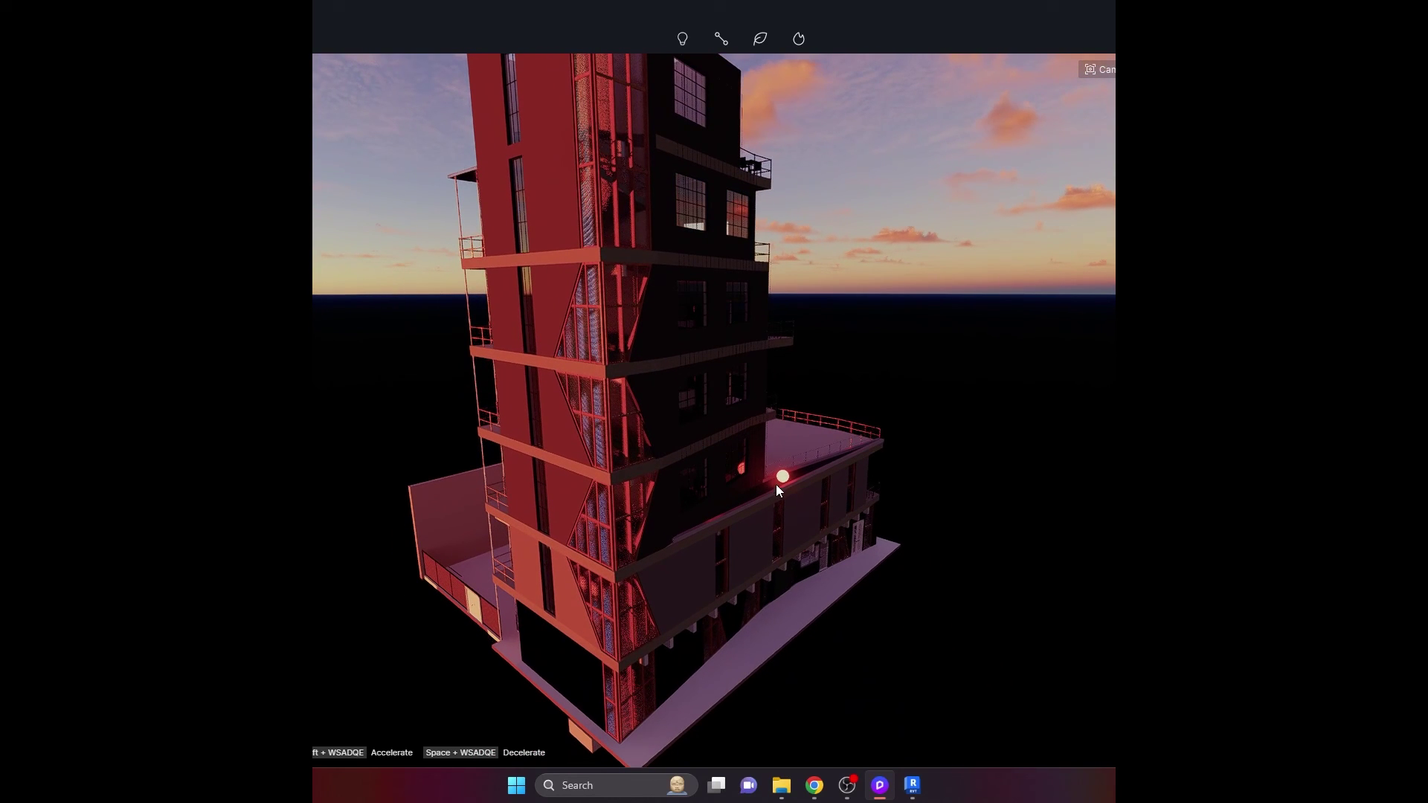
right_drag(676, 504, 771, 612)
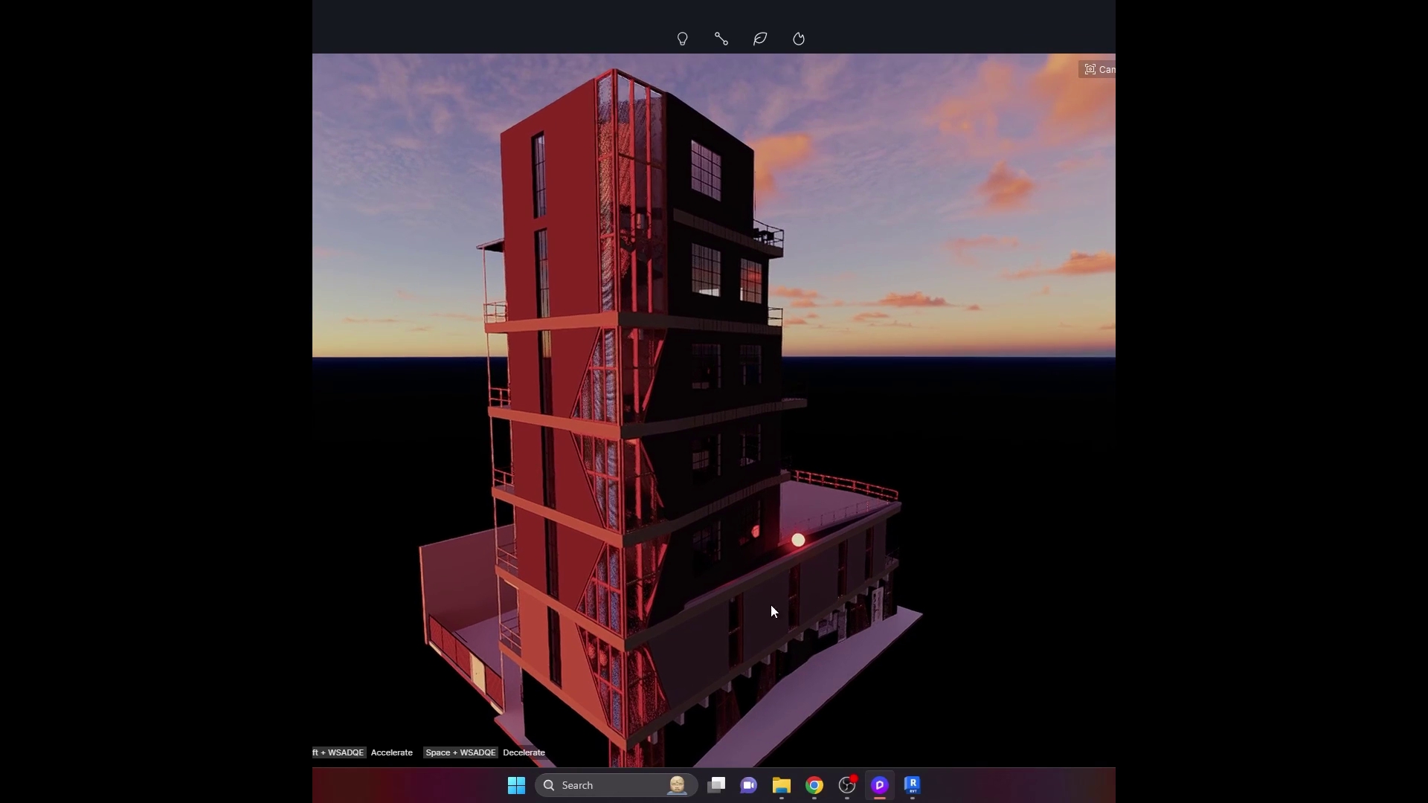